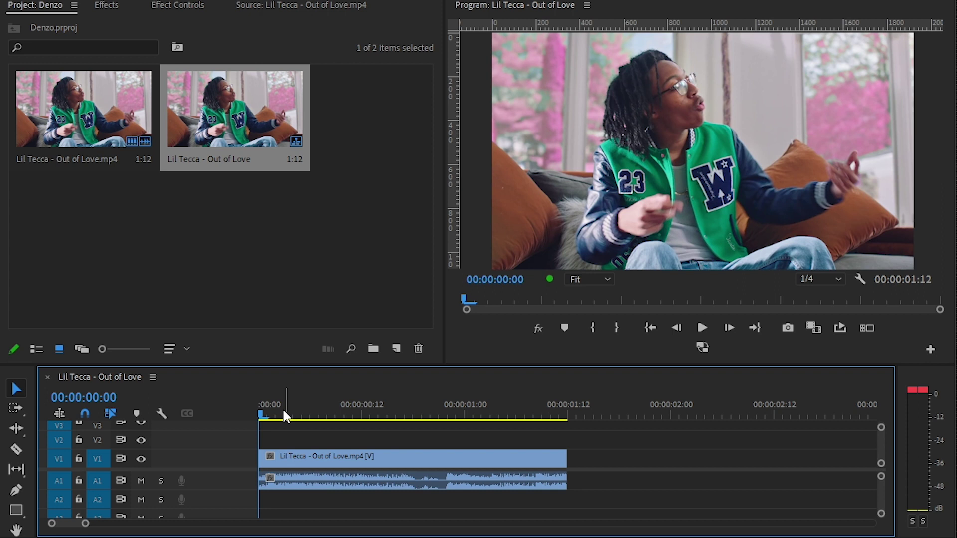
Split the Out of Love clip at 00:00:00:10
left_click_drag(282, 408, 346, 459)
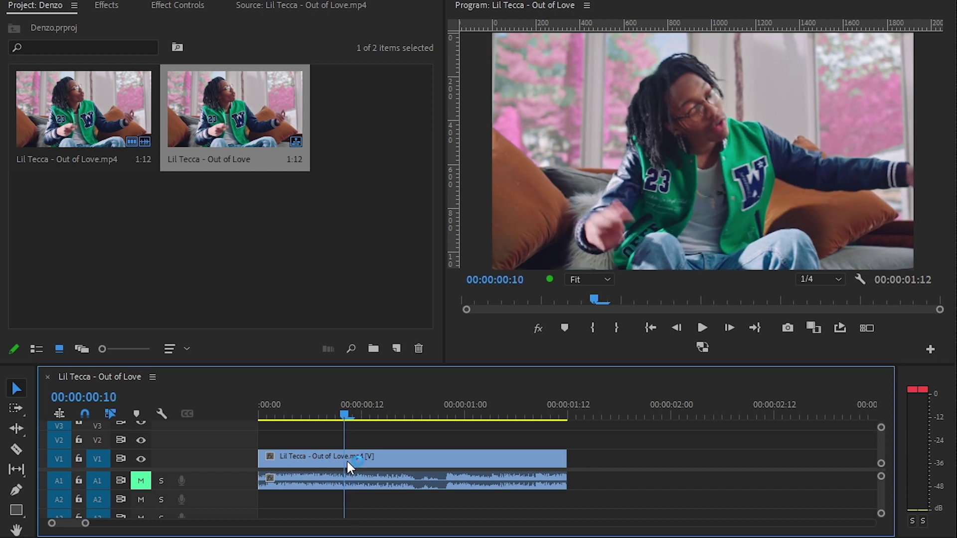
left_click(348, 454)
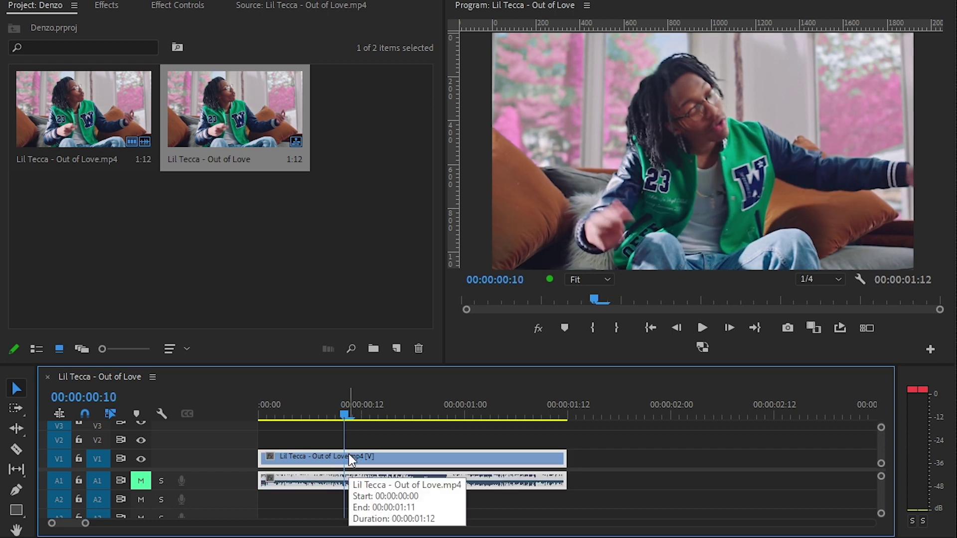
key("ctrl+k")
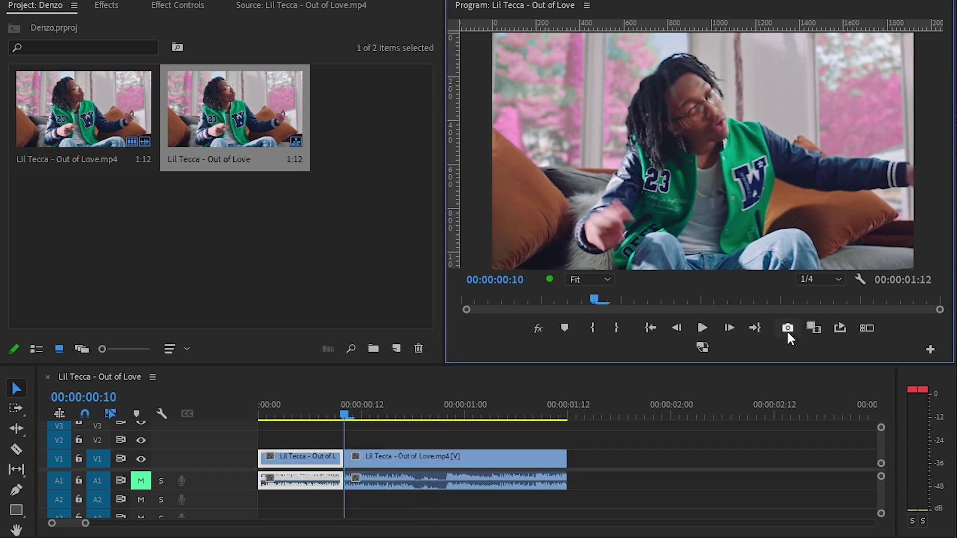
Look at the Export Frame settings and the monitor's button customization panel, then close both unchanged
left_click(788, 328)
left_click(585, 330)
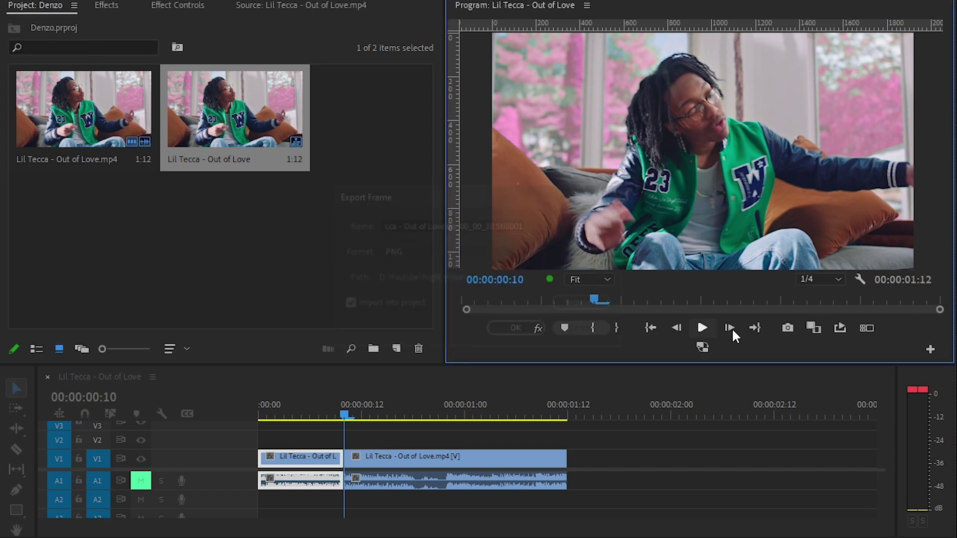
left_click(930, 349)
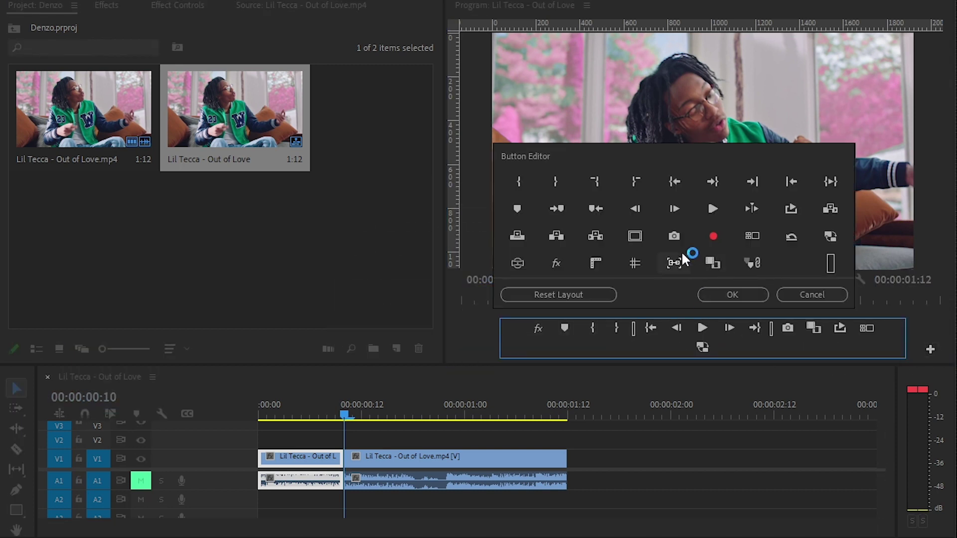
left_click_drag(681, 243, 718, 245)
left_click(821, 294)
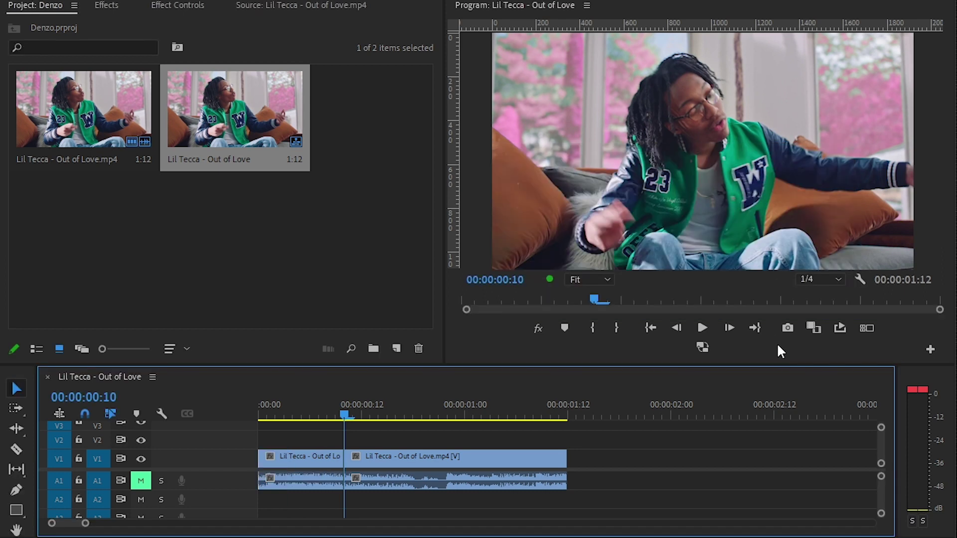
Set the frame export to name '1', JPEG format, destination folder AI
left_click(788, 328)
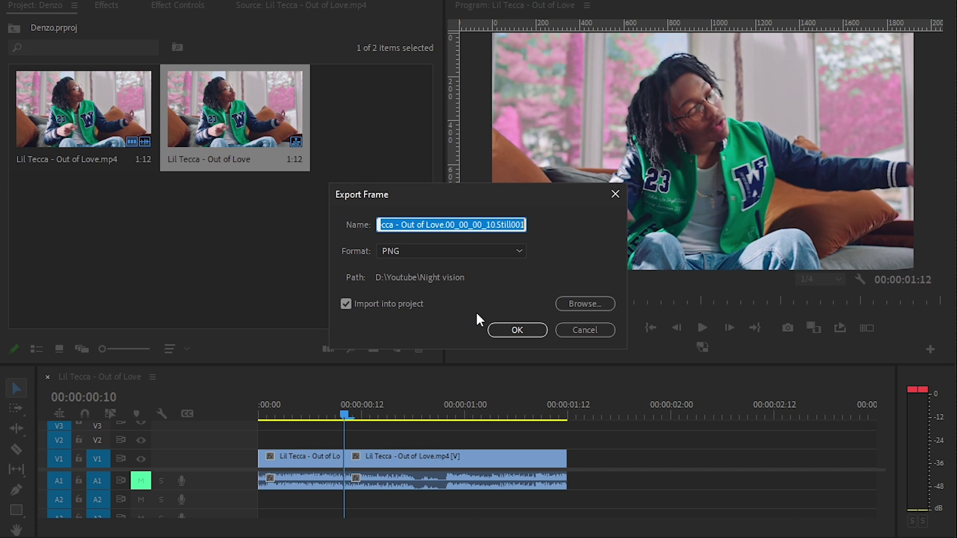
type("1")
key("Tab")
left_click(429, 251)
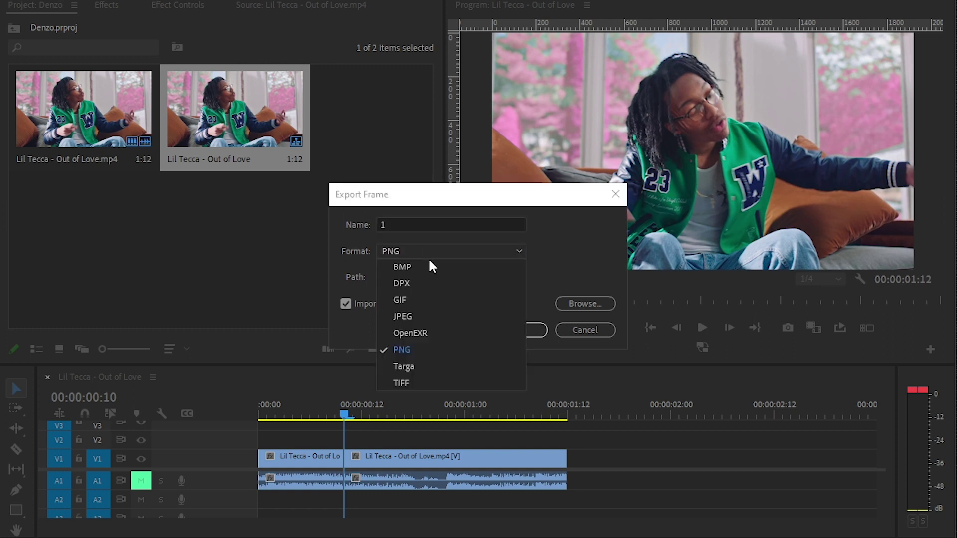
left_click(412, 317)
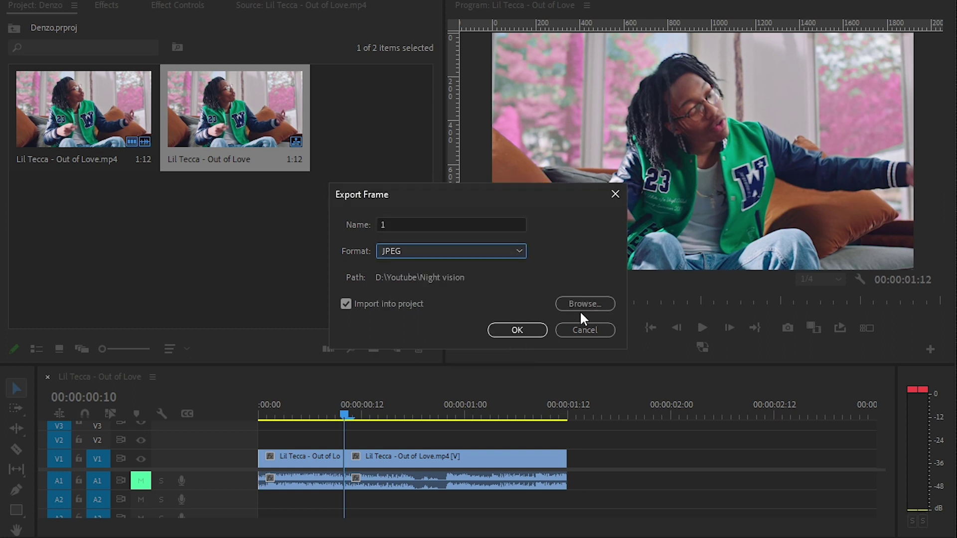
left_click(581, 306)
left_click(345, 127)
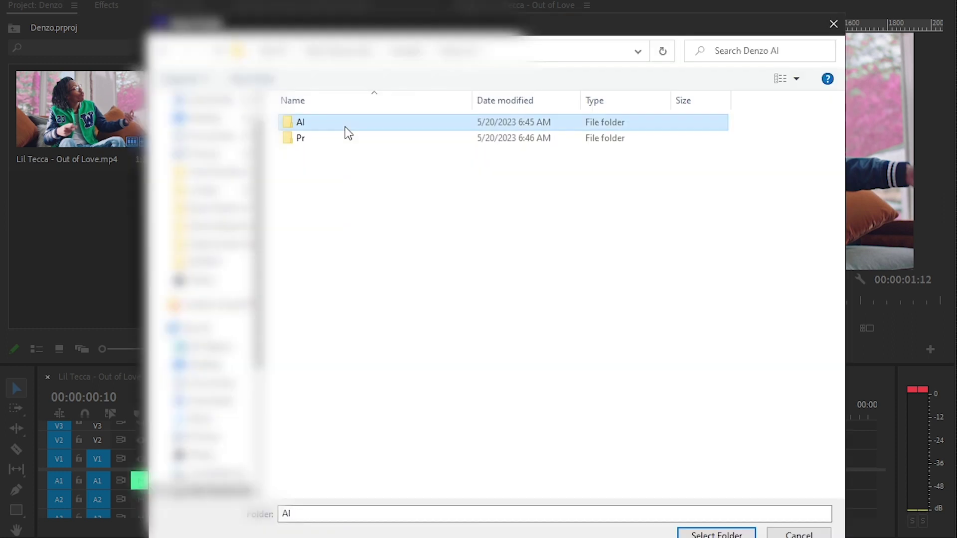
double_click(375, 124)
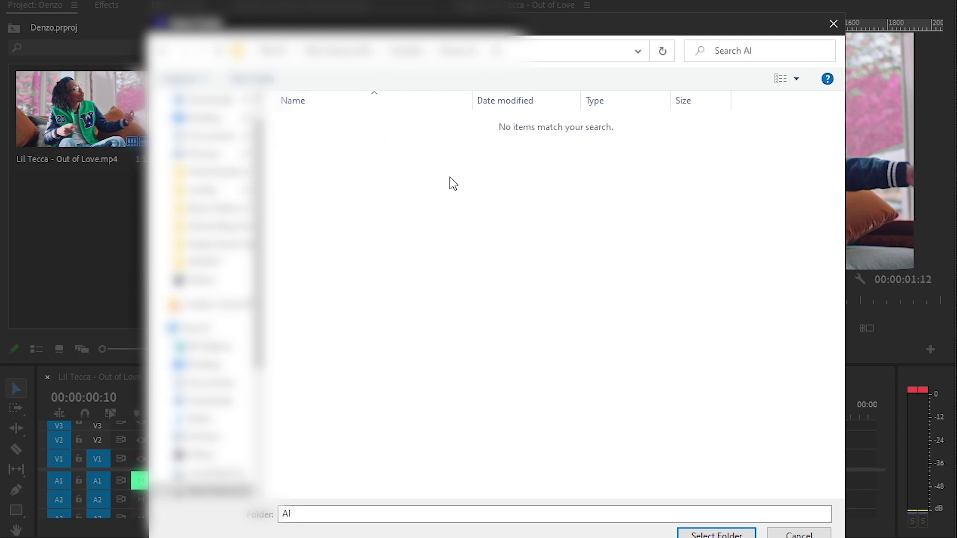
left_click(718, 534)
left_click(396, 225)
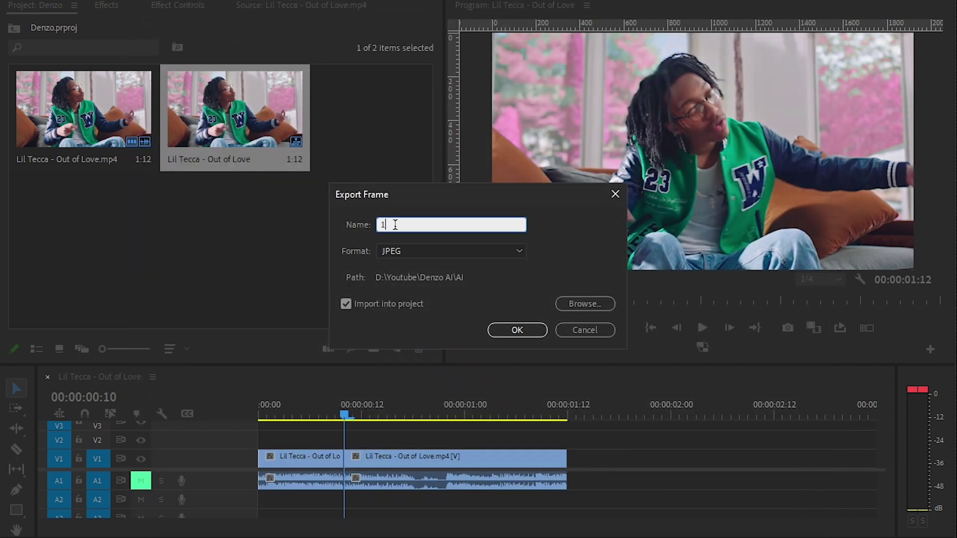
Export the current frame as 1.jpg and the next frame as 2.jpg
left_click(513, 330)
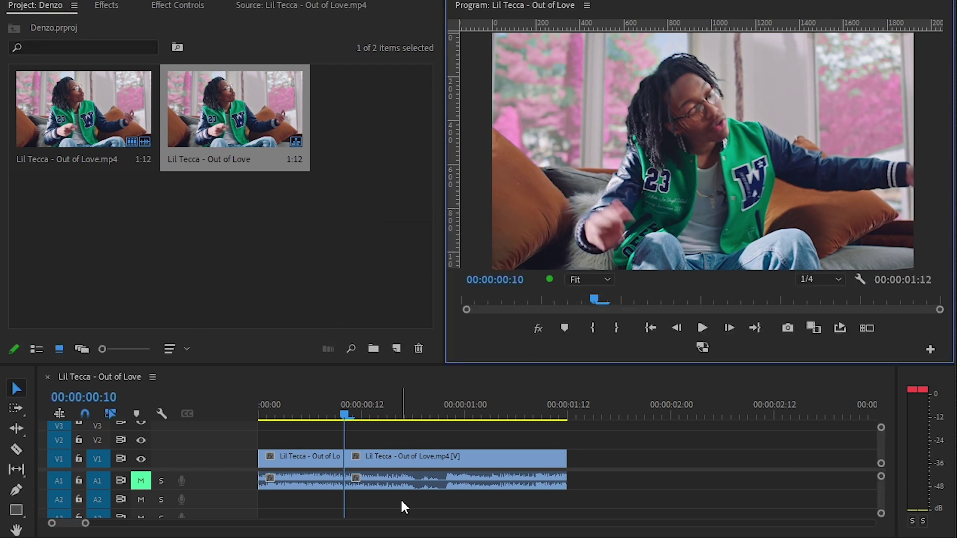
key("Right")
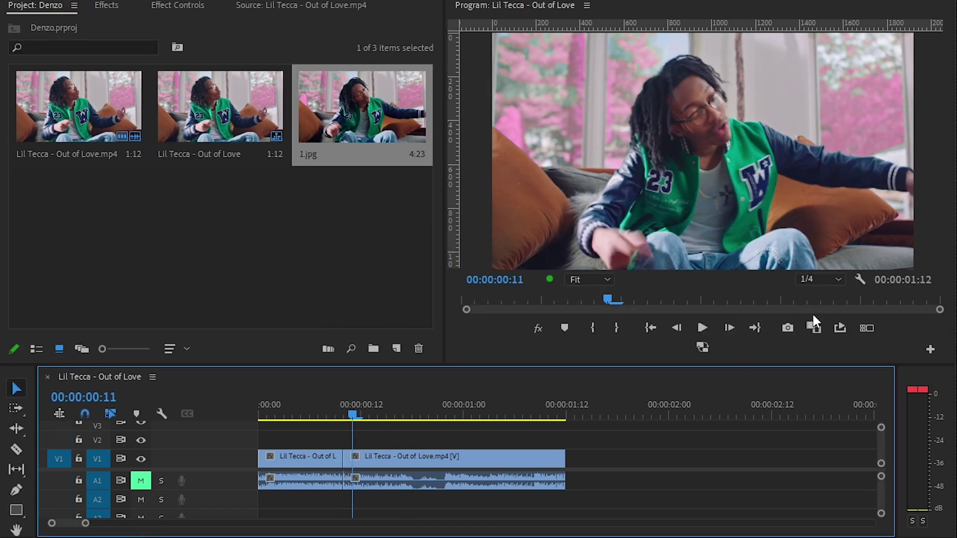
left_click(787, 333)
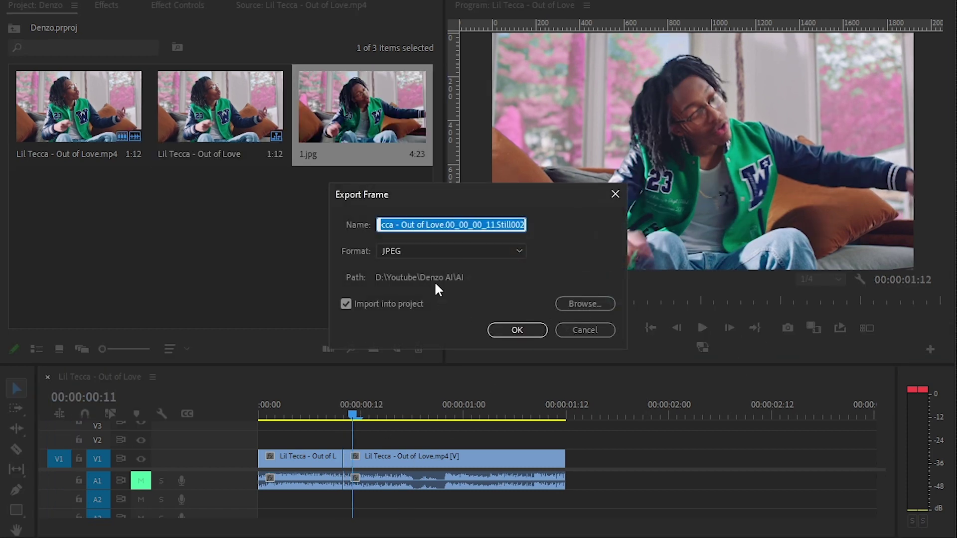
type("2")
left_click(526, 329)
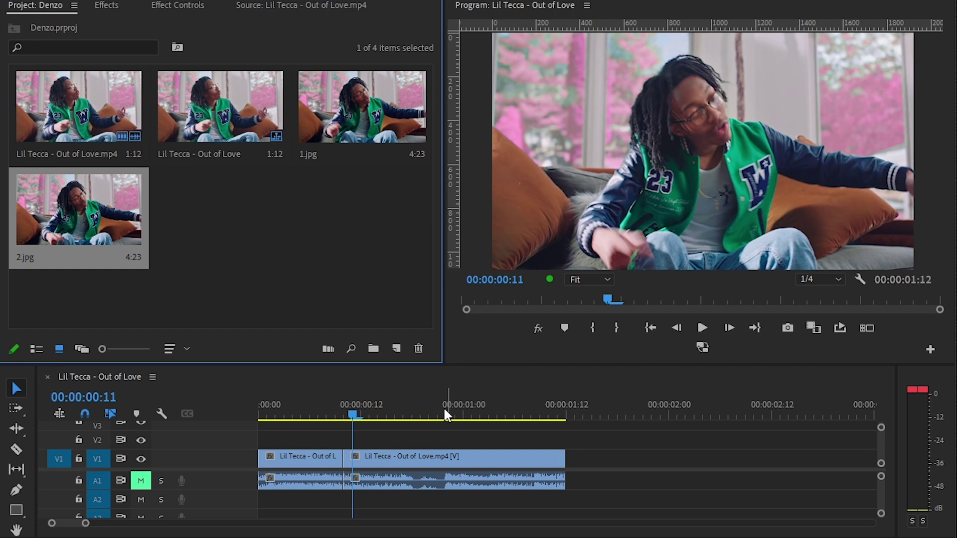
Export the 00:00:00:12 frame, declining to overwrite the existing file
key("Right")
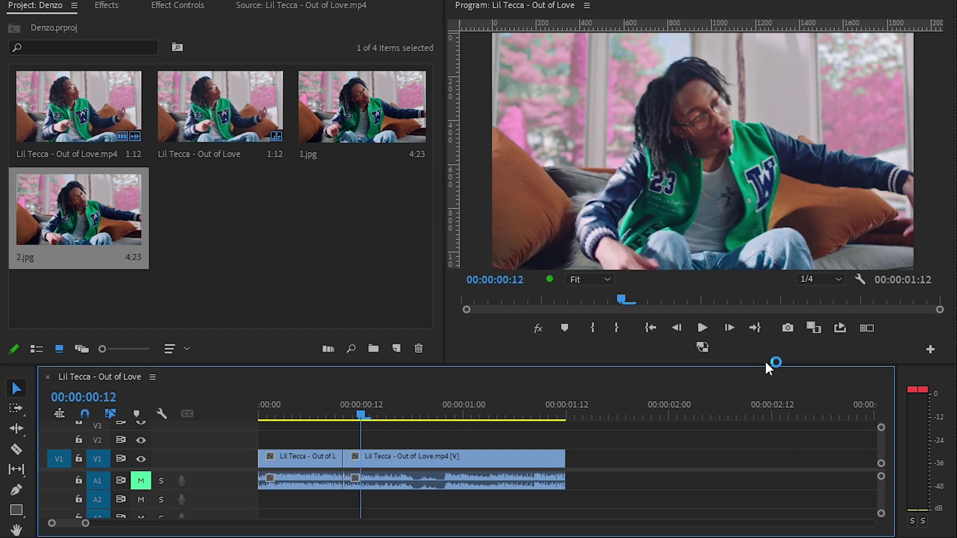
left_click(788, 328)
left_click(517, 331)
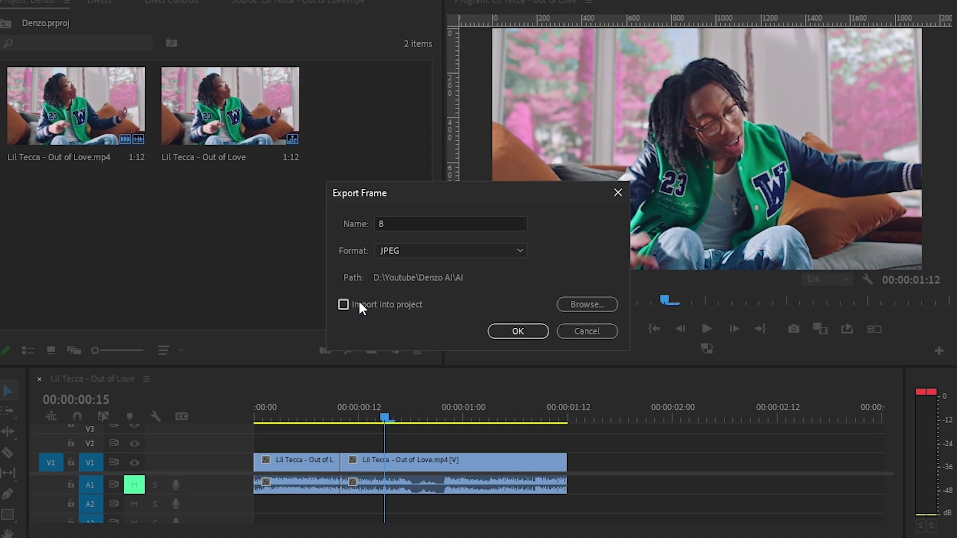
left_click(518, 331)
left_click(530, 290)
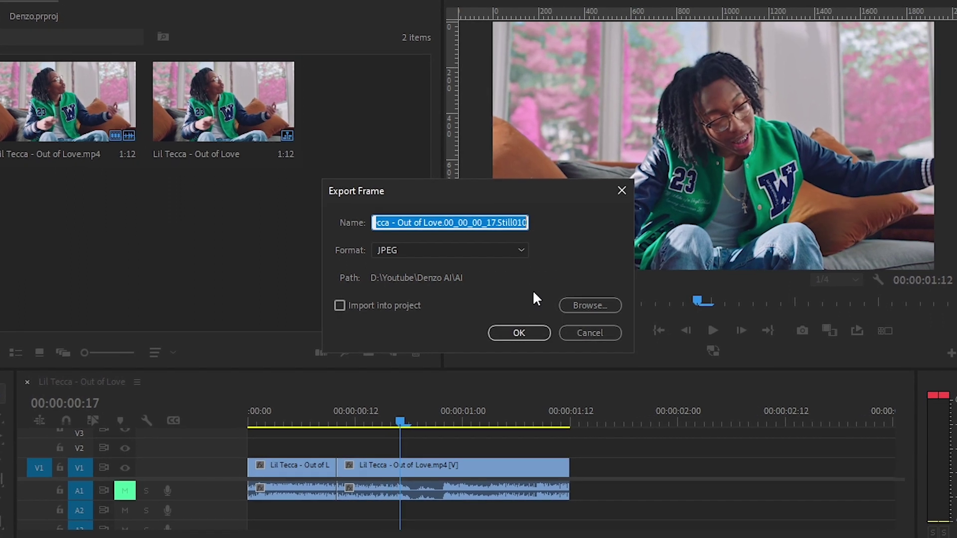
Open the AI folder and select all 14 exported JPEG frames
type("AI")
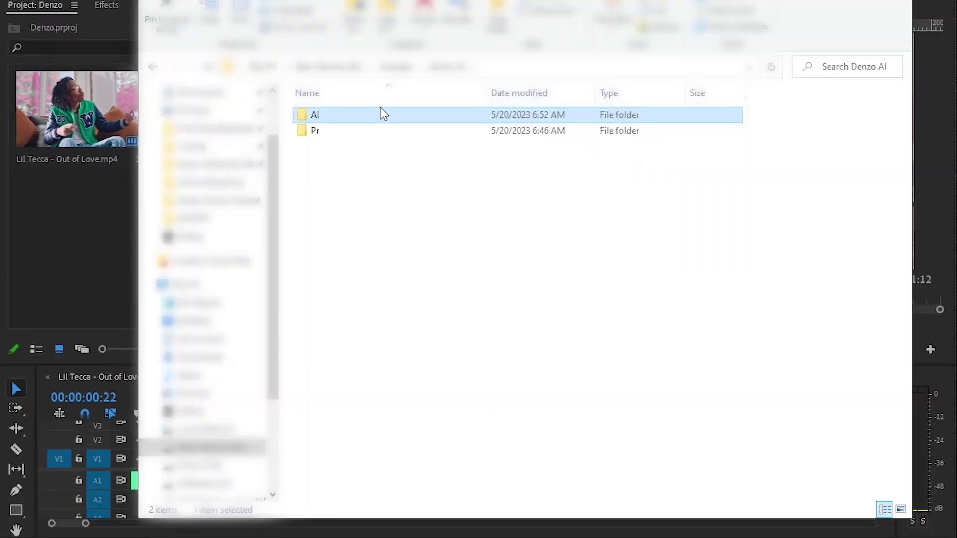
double_click(397, 118)
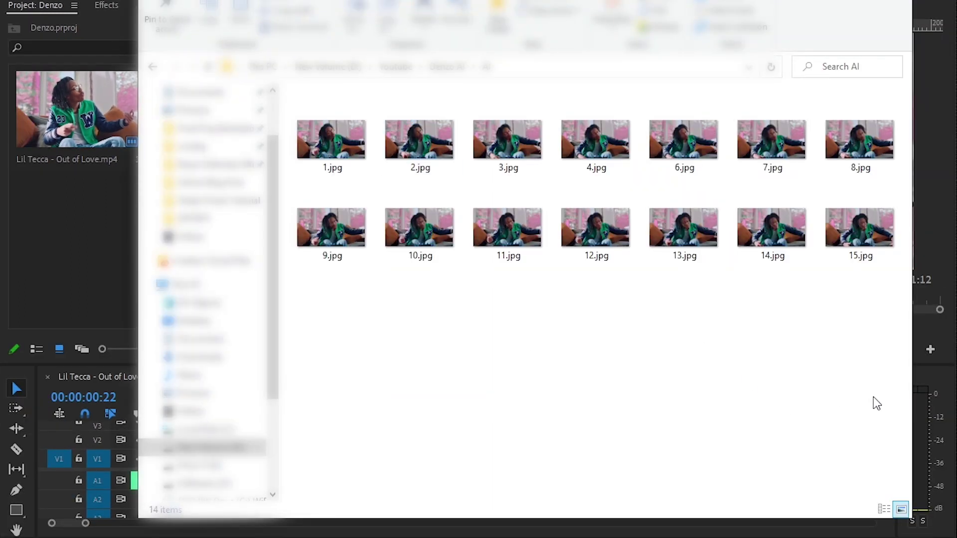
left_click_drag(874, 397, 350, 456)
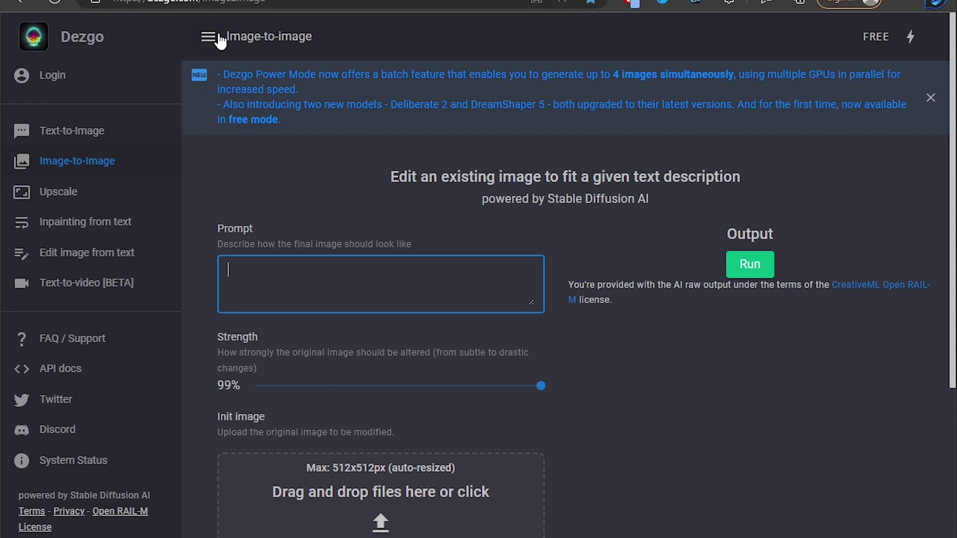
Drop 1.jpg from the AI folder onto Dezgo's Init image area
left_click(273, 3)
left_click(776, 430)
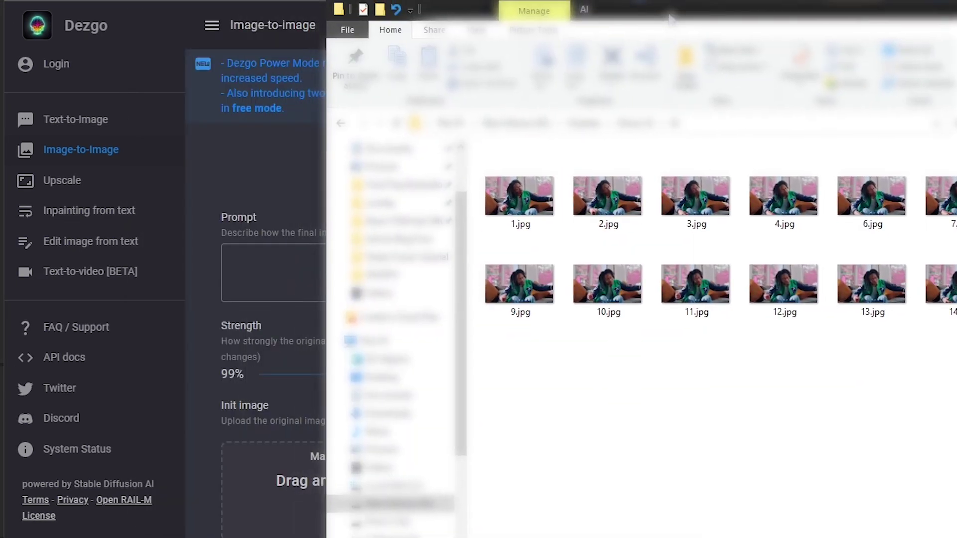
left_click_drag(523, 199, 336, 474)
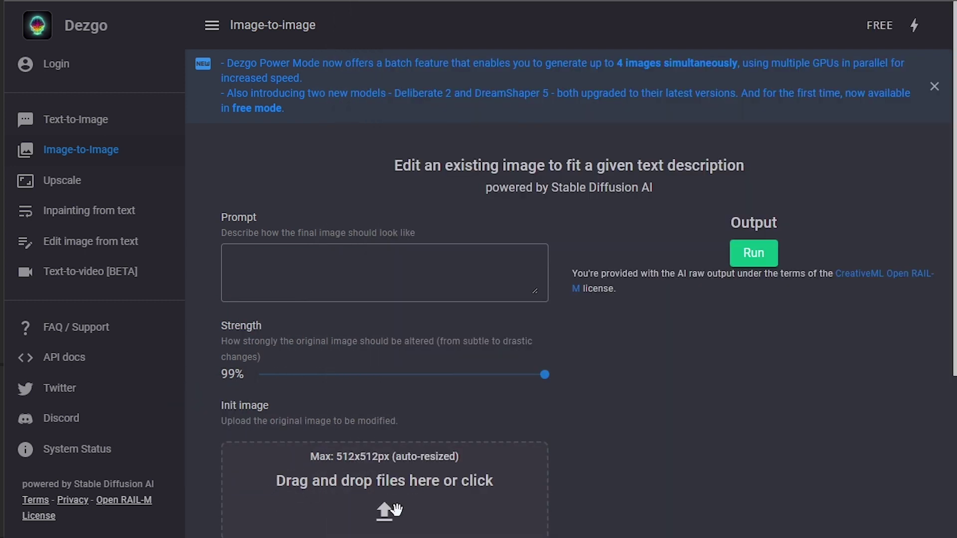
Choose the Stable Diffusion 2.1 (512px) model and adjust the strength slider
scroll(393, 508, "down", 2)
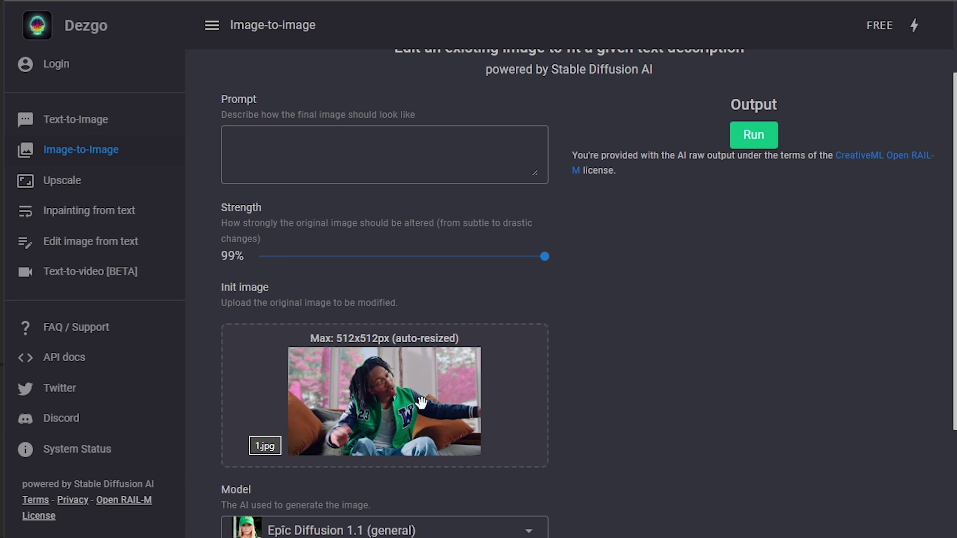
scroll(568, 496, "down", 2)
left_click(479, 413)
scroll(455, 301, "down", 2)
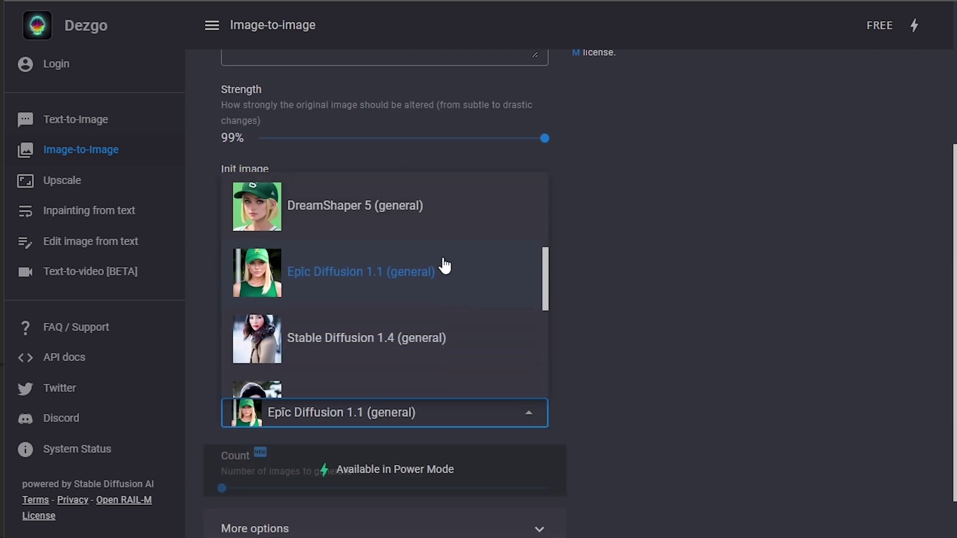
scroll(445, 267, "down", 2)
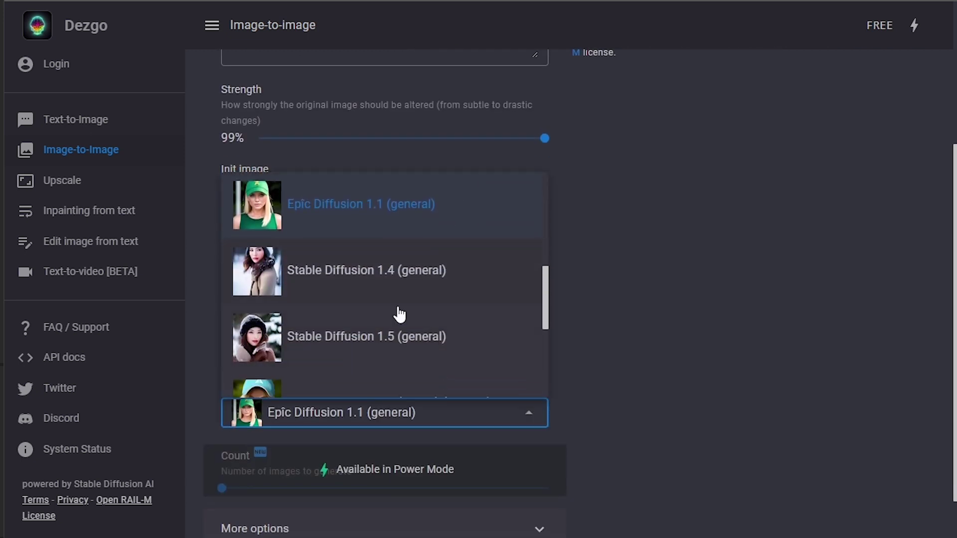
scroll(400, 315, "down", 5)
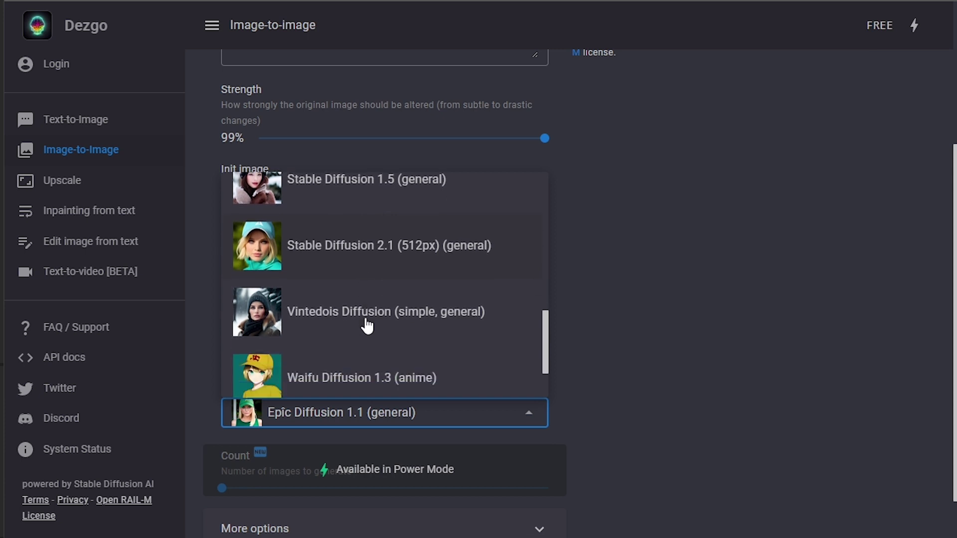
scroll(367, 327, "down", 1)
left_click(389, 209)
scroll(547, 267, "up", 2)
left_click_drag(547, 267, 397, 258)
Enter the prompt 'turn into futuristic character, realistic look, cyber punk theme, dynamic lighting'
left_click(354, 136)
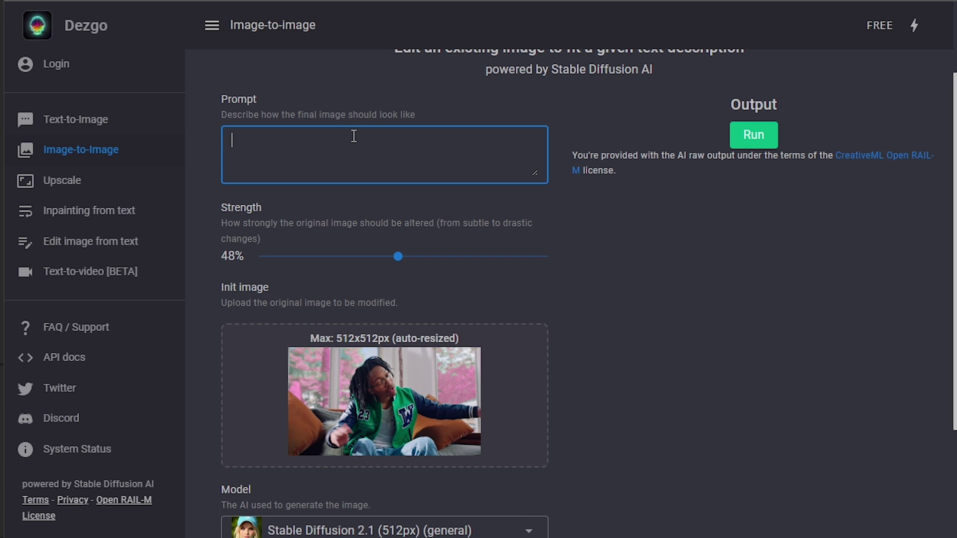
type("turn into futuristic character, realistic look, cyber punk theme, dynamic lighting")
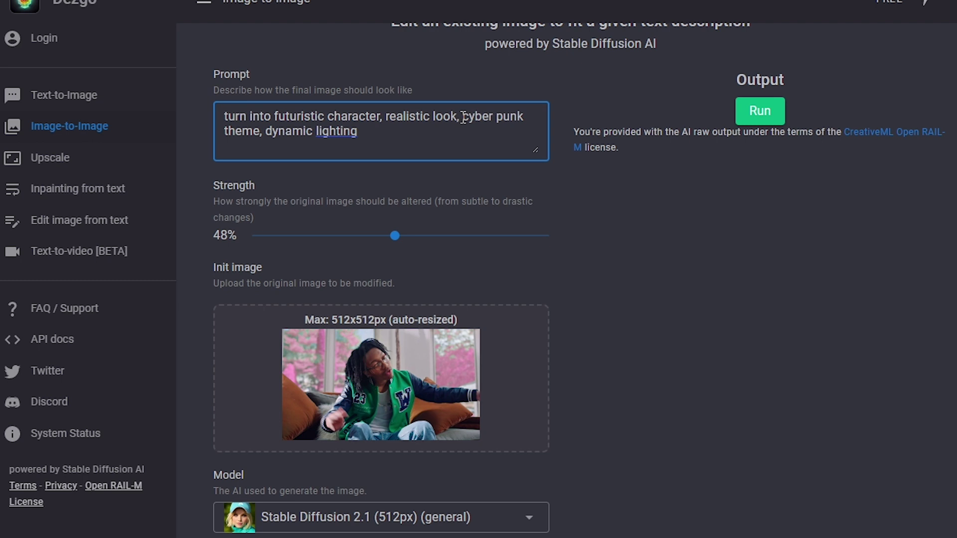
scroll(611, 239, "down", 5)
Review the additional generation options and run the restyle
left_click(542, 394)
scroll(687, 319, "down", 8)
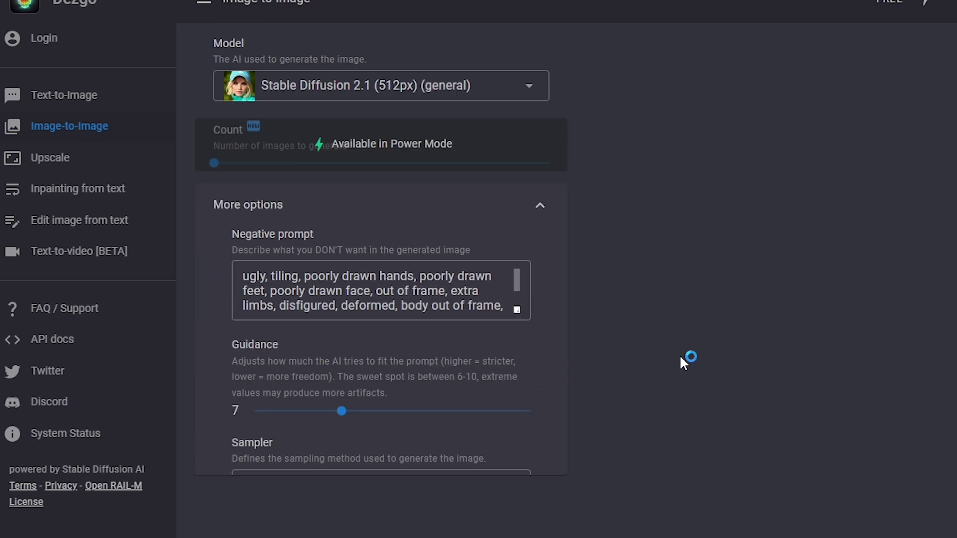
scroll(662, 369, "up", 2)
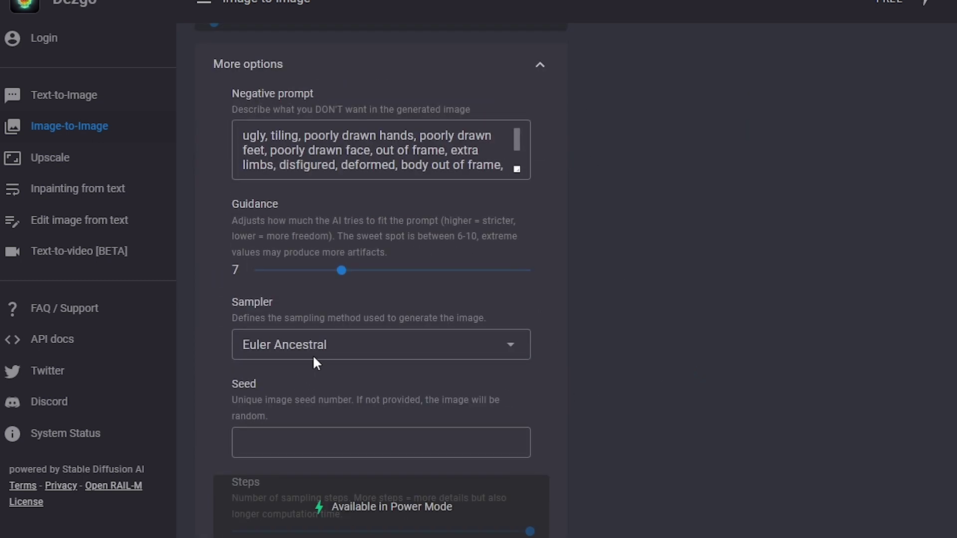
scroll(528, 342, "down", 3)
scroll(541, 326, "up", 7)
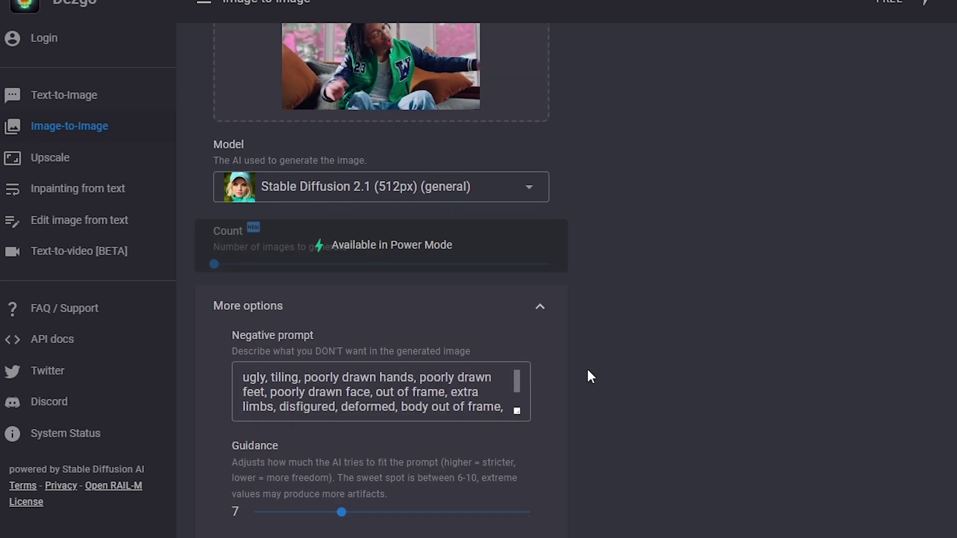
scroll(363, 403, "down", 3)
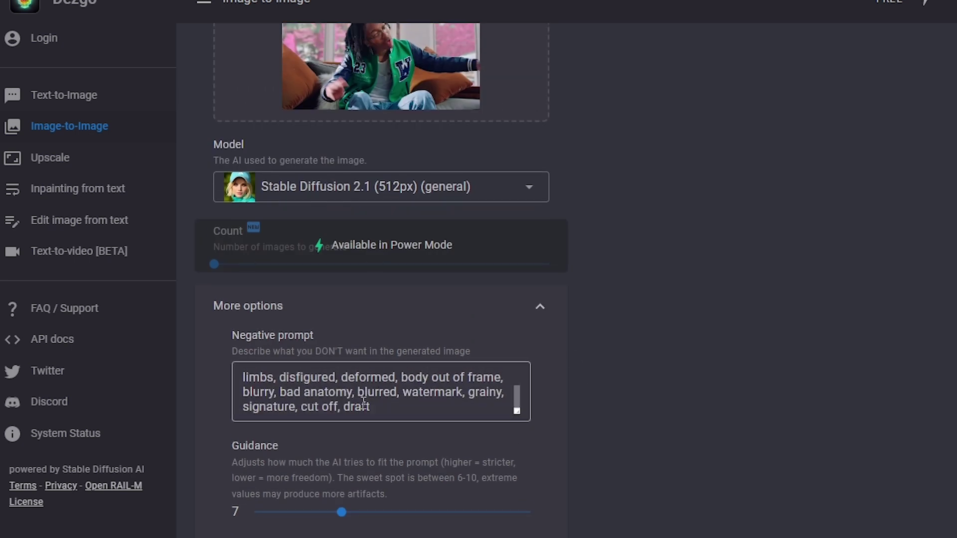
scroll(463, 422, "down", 5)
scroll(428, 376, "up", 5)
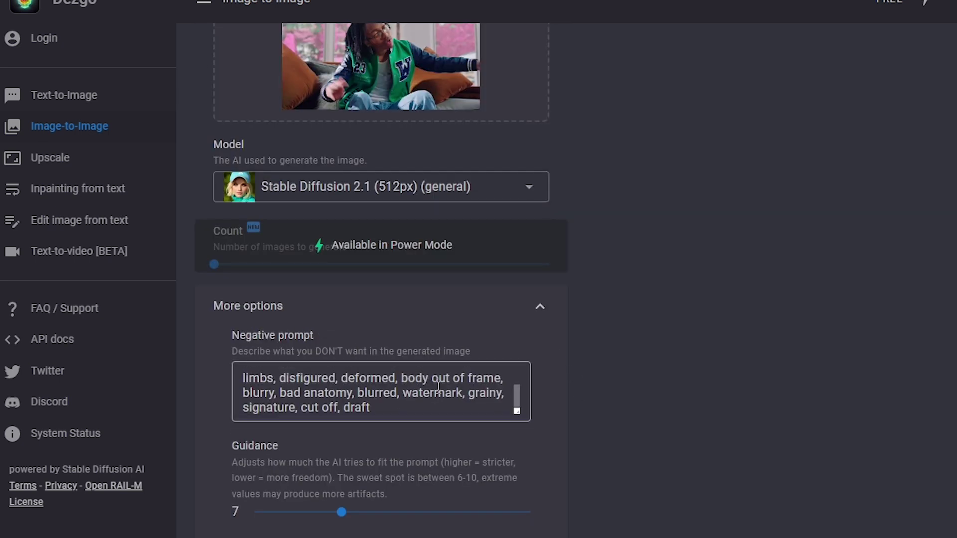
scroll(438, 387, "up", 7)
left_click(752, 169)
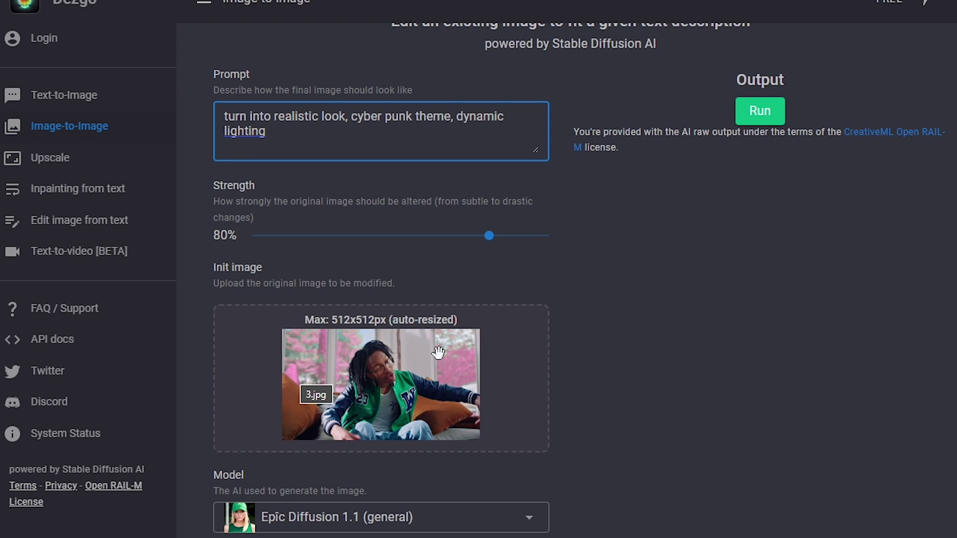
Set Dezgo's strength for 3.jpg, then import the ten generated PNGs into the Premiere project
left_click_drag(438, 353, 439, 354)
scroll(641, 381, "down", 1)
left_click_drag(471, 189, 344, 194)
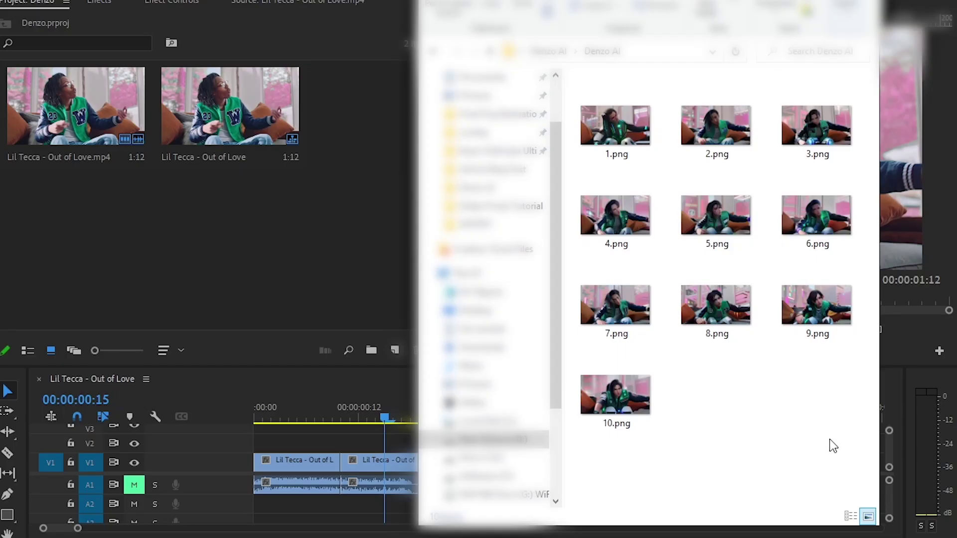
left_click_drag(830, 439, 591, 131)
left_click_drag(684, 334, 247, 245)
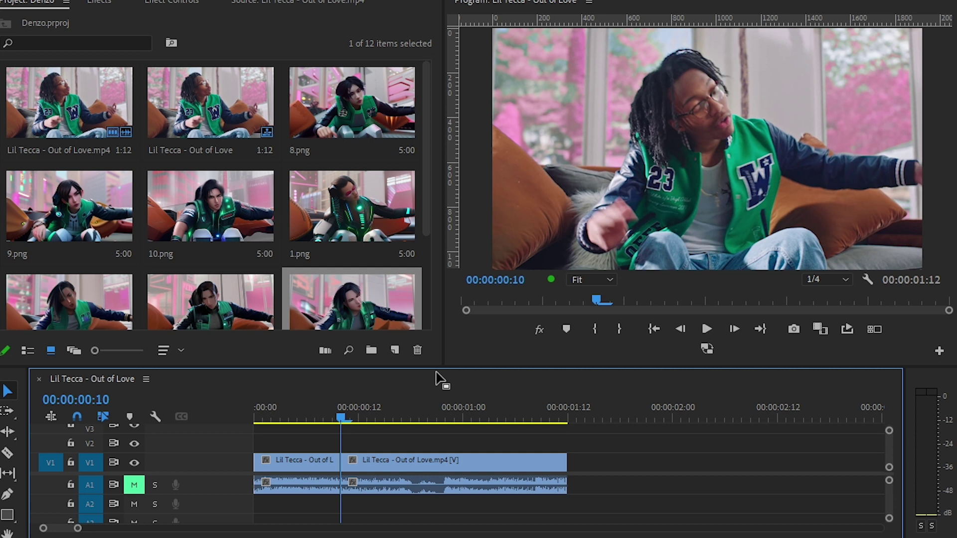
Split the V1 clip a few frames ahead and push its second half later
key("shift+Right")
key("shift+Right")
key("ctrl+k")
left_click_drag(474, 461, 754, 471)
Place 1.png on V2 at 00:00:00:10, scale it to 380, and trim it short
left_click_drag(352, 206, 341, 451)
left_click(342, 420)
left_click(172, 2)
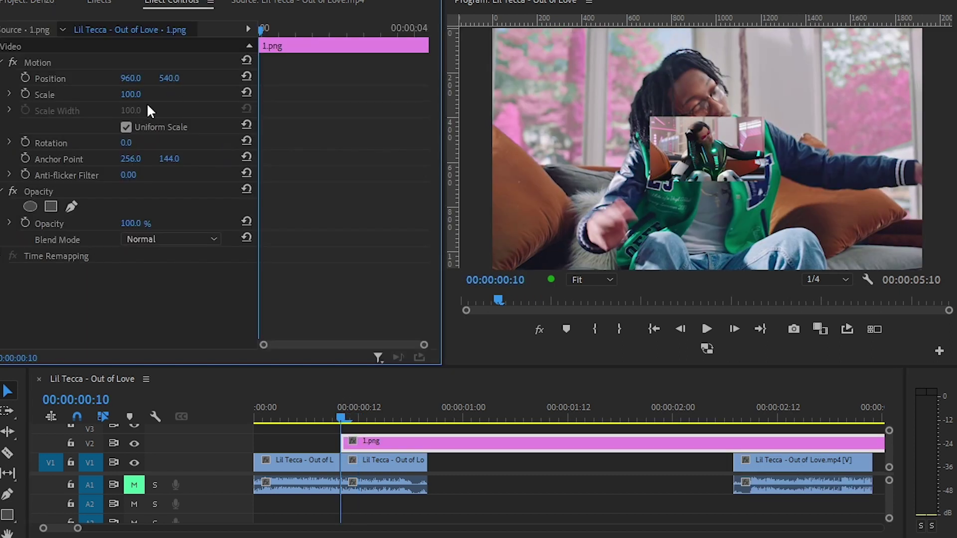
left_click_drag(130, 95, 223, 95)
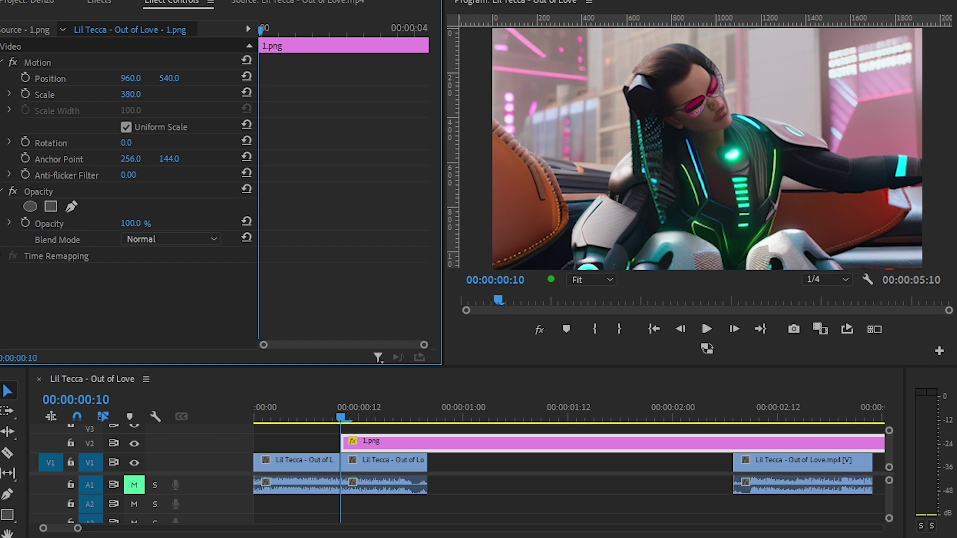
key("space")
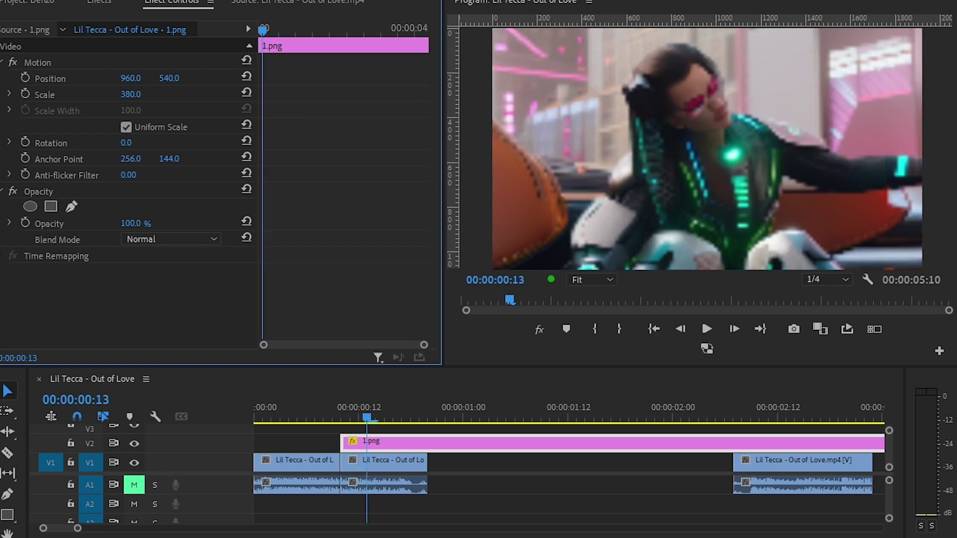
key("ctrl+k")
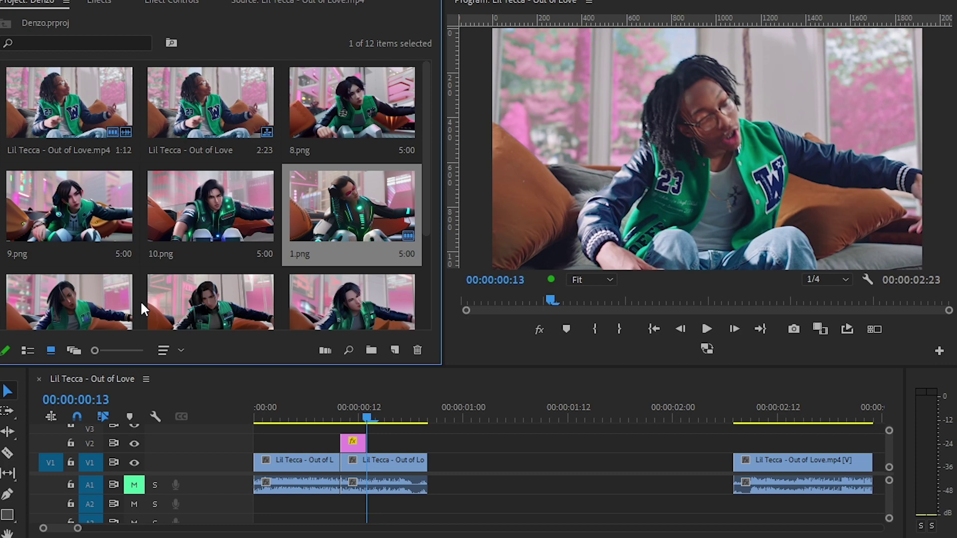
Add 2.png after 1.png, nest the image clips as Nested Sequence 01, and preview
left_click_drag(63, 193, 455, 490)
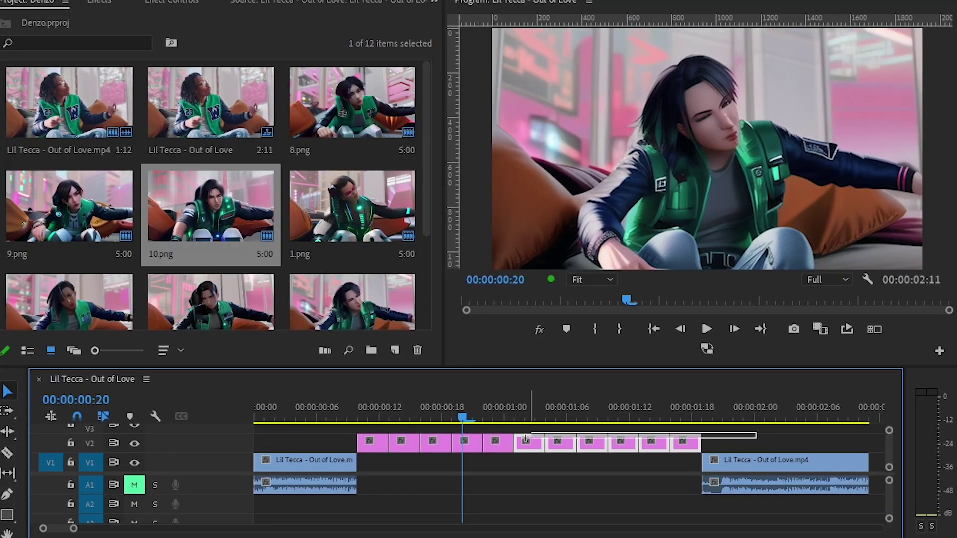
right_click(444, 443)
left_click(474, 303)
key("Return")
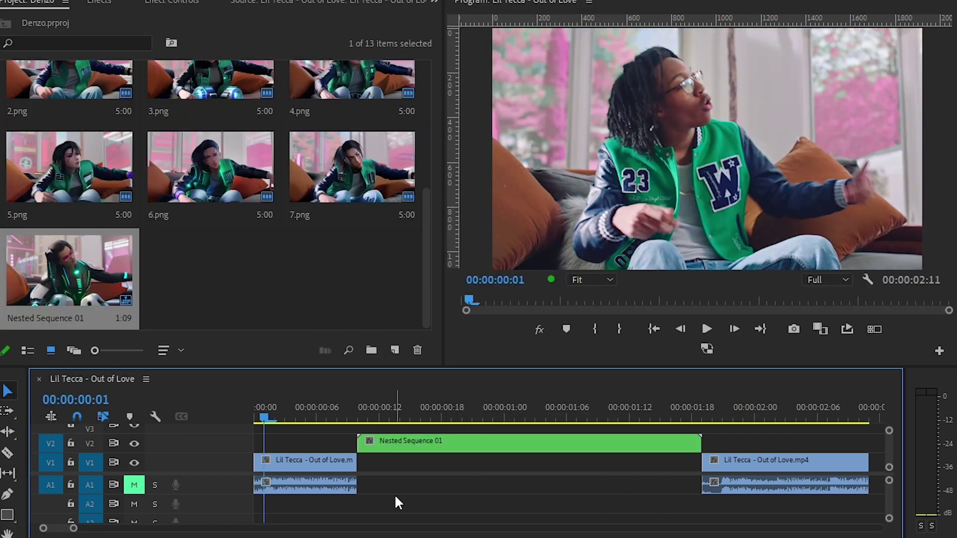
key("space")
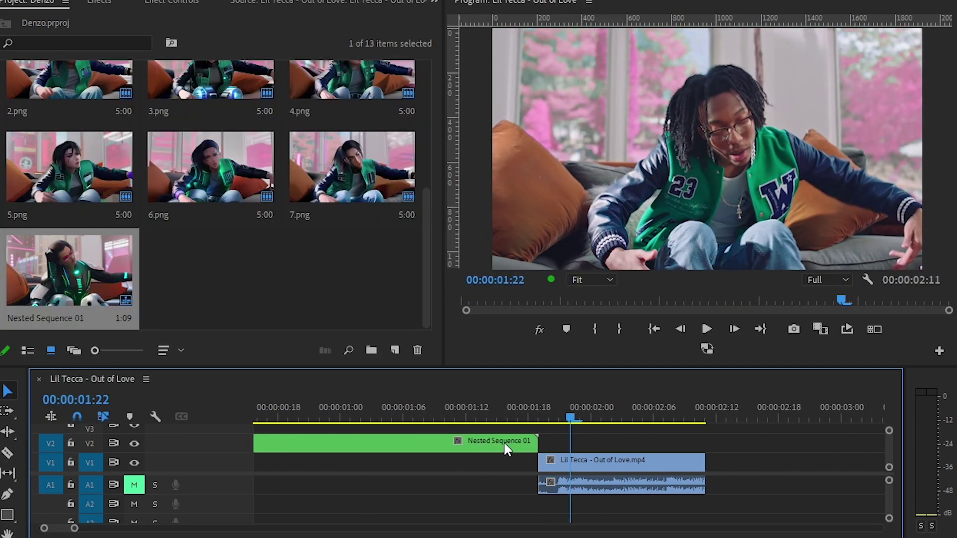
key("j")
key("j")
key("l")
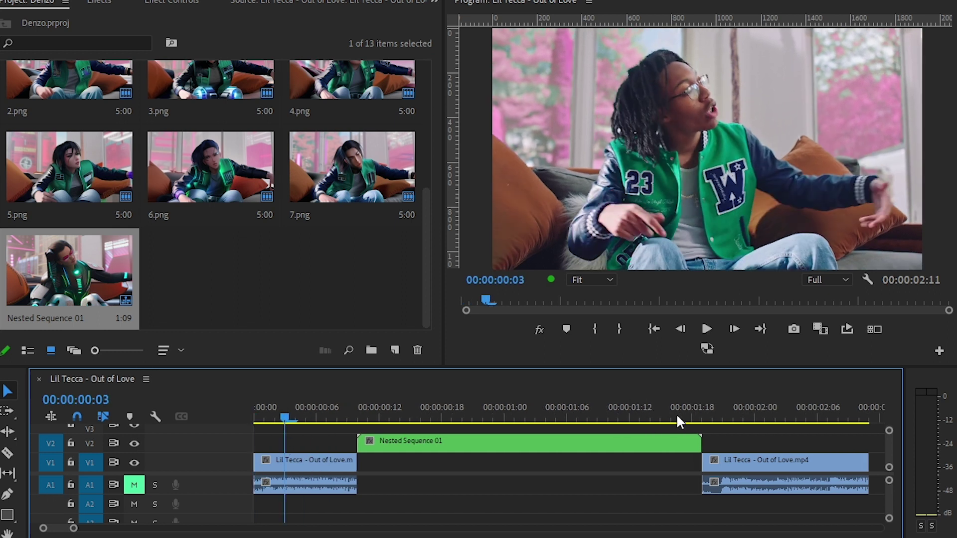
Speed the nested sequence to 150% and pull the later V1 clip left to meet it
left_click_drag(710, 443, 583, 443)
key("Down")
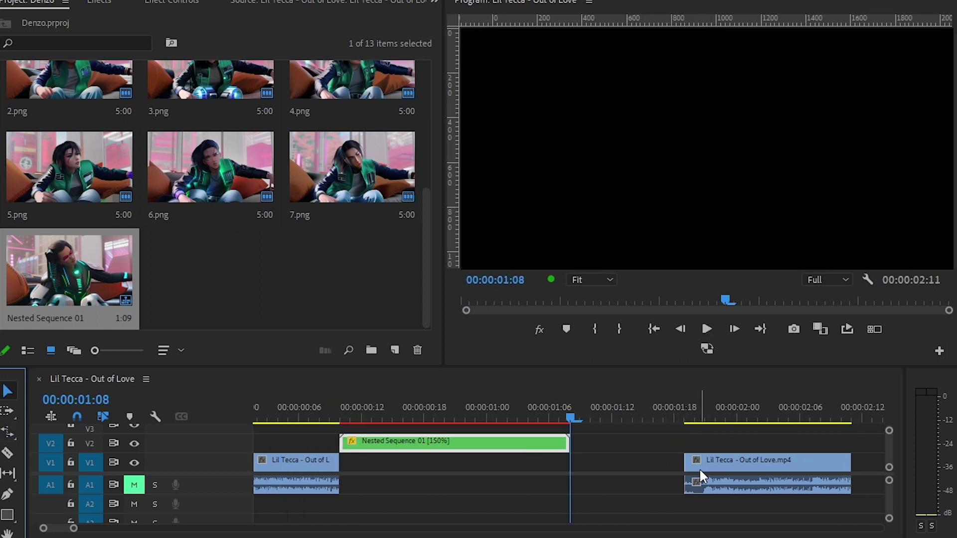
left_click_drag(699, 468, 588, 477)
key("Home")
key("space")
key("space")
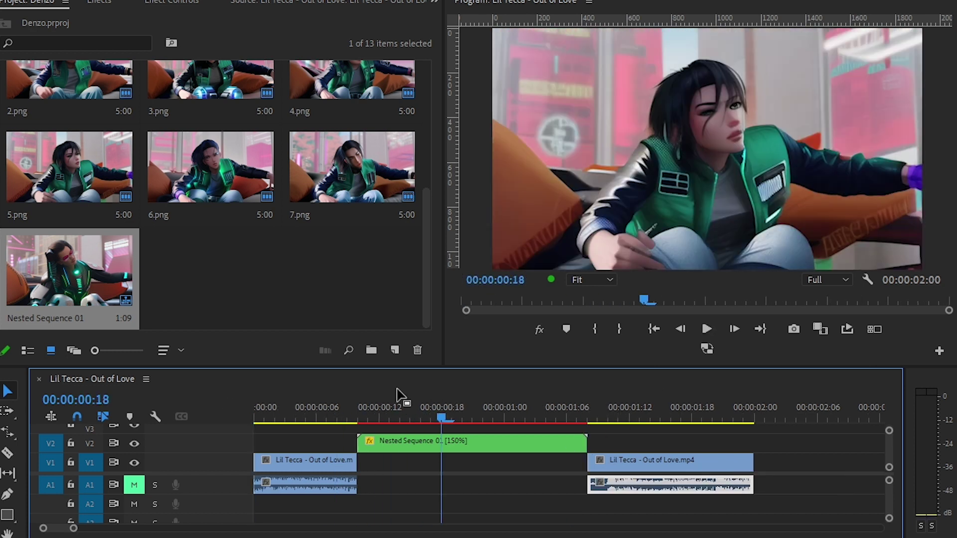
Apply the S_Shake effect to Nested Sequence 01 and preview it
left_click(98, 2)
left_click(79, 20)
type("s")
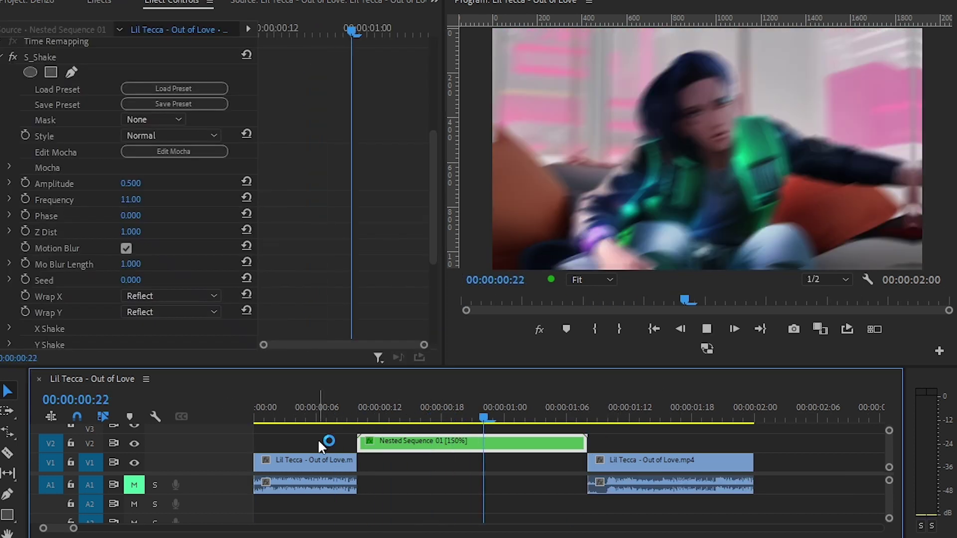
key("space")
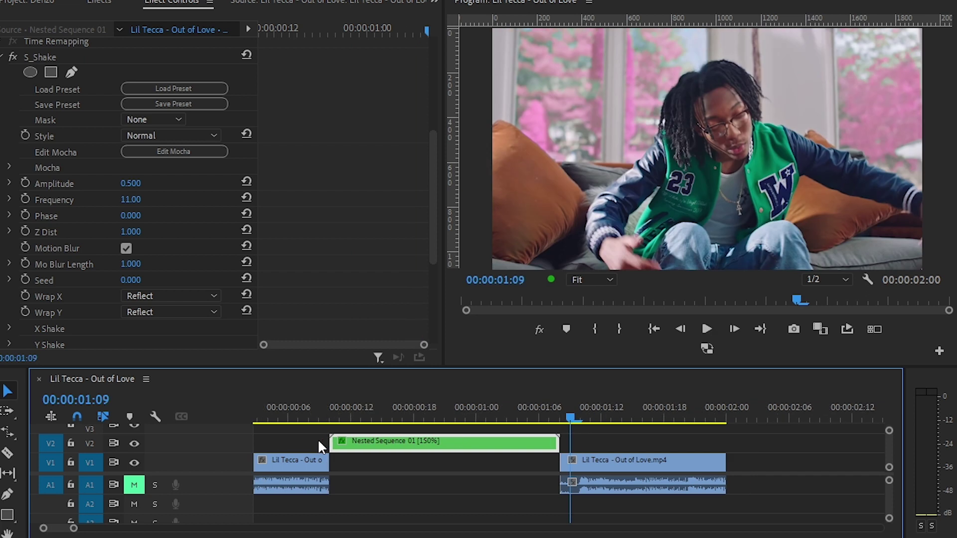
scroll(200, 199, "up", 5)
Remove the Brightness & Contrast effect from the nested sequence
left_click(98, 1)
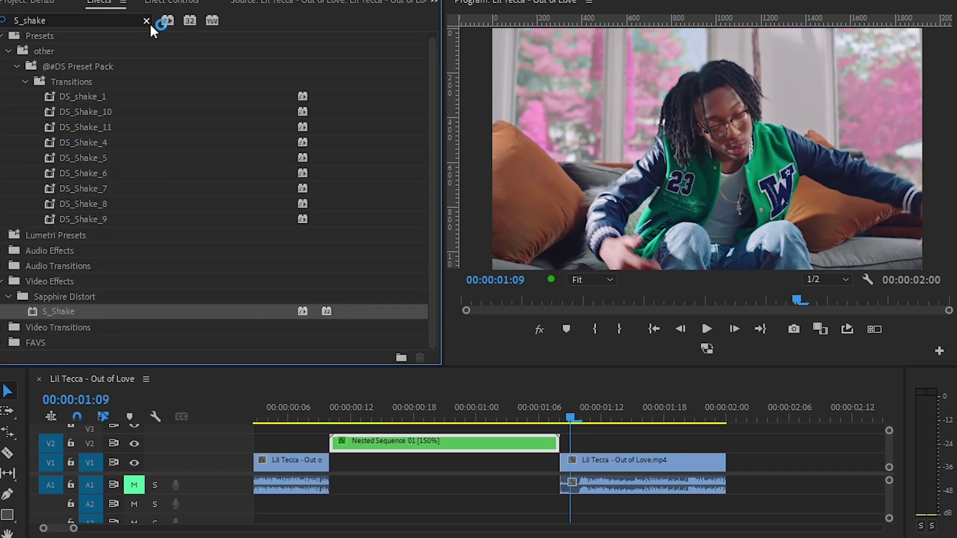
left_click(148, 20)
left_click(135, 19)
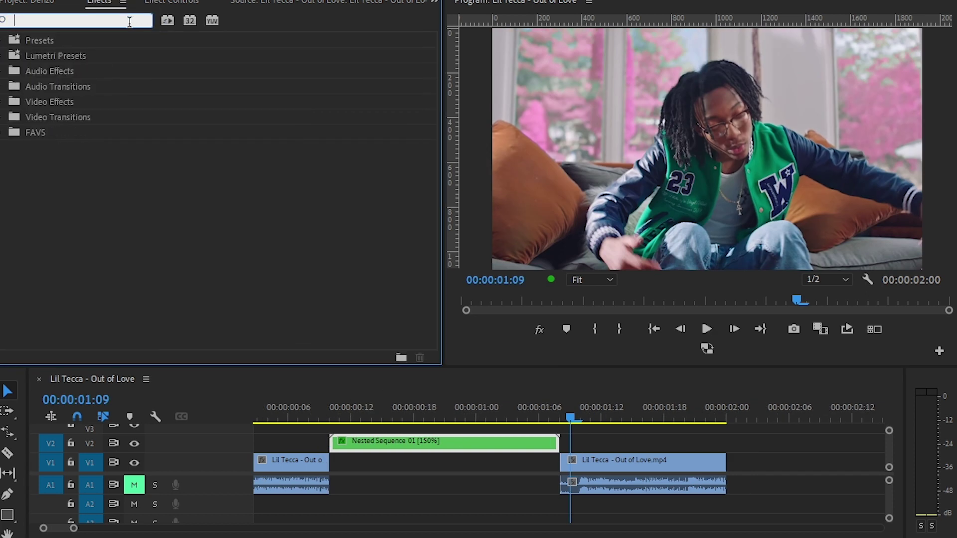
type("b")
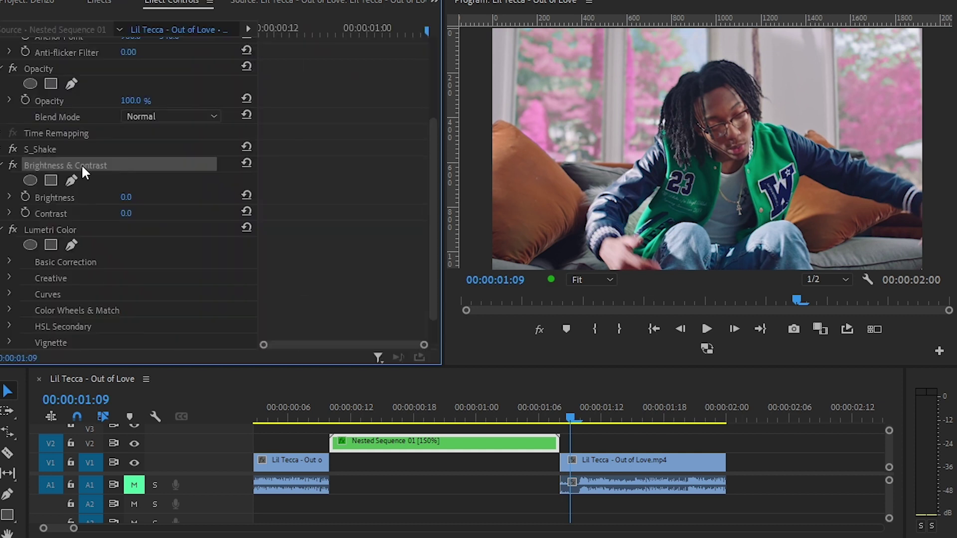
key("Delete")
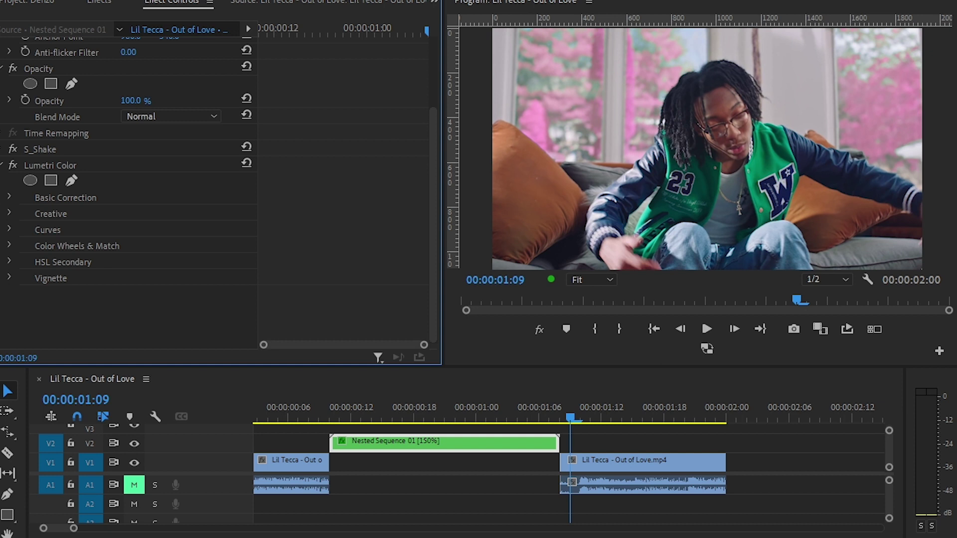
Raise the Lumetri Color contrast in the basic correction settings
left_click(9, 198)
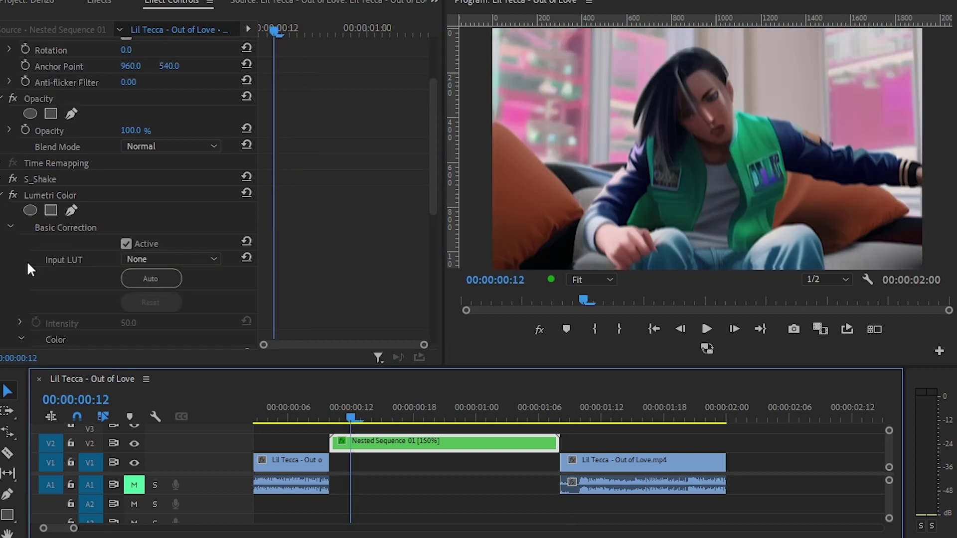
scroll(27, 261, "down", 5)
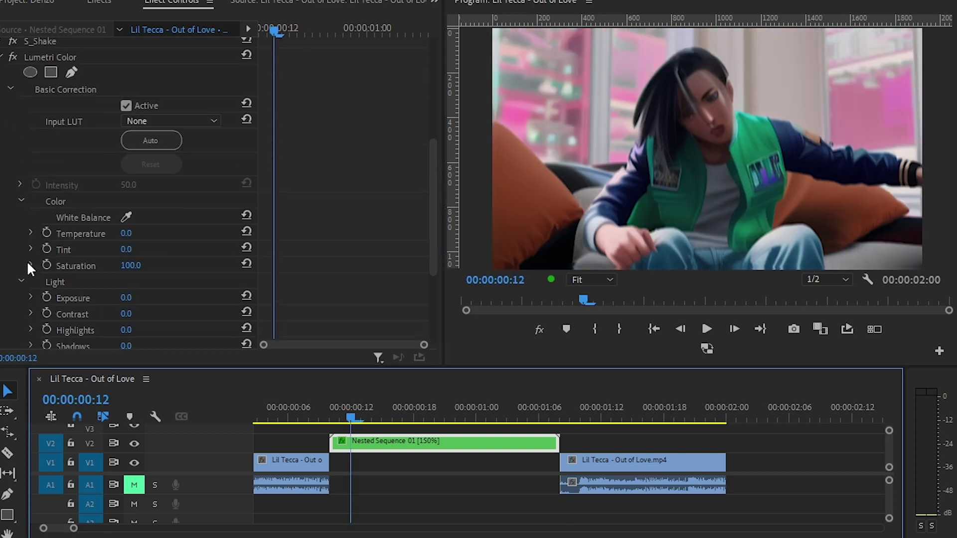
left_click_drag(129, 237, 150, 254)
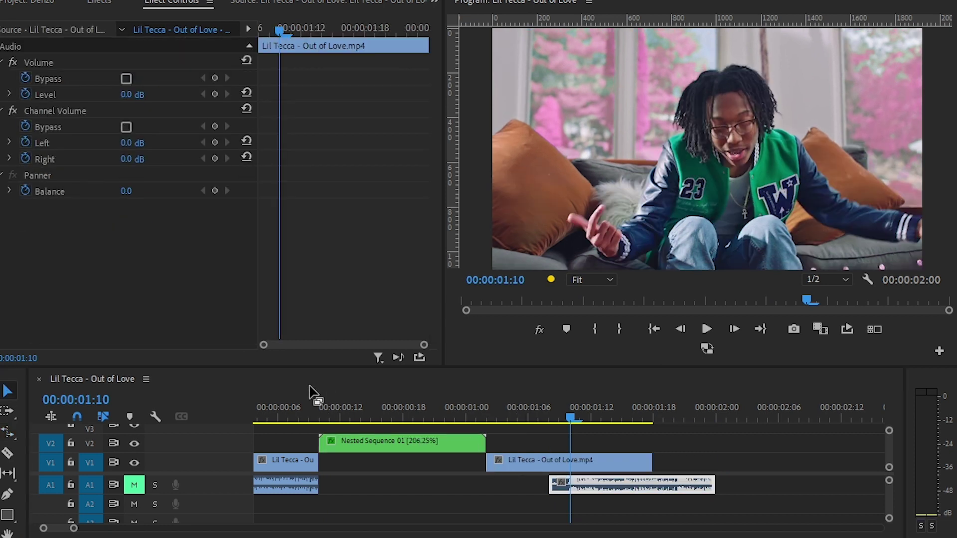
Play back the sped-up nested sequence from 00:00:00:08, then return the playhead to 00:00:00:10
left_click(301, 408)
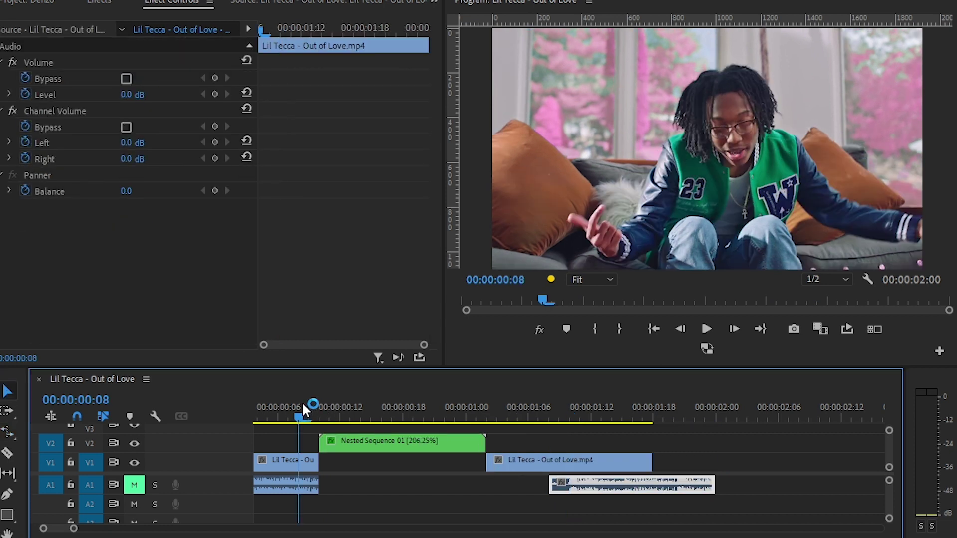
key("space")
scroll(303, 402, "up", 2)
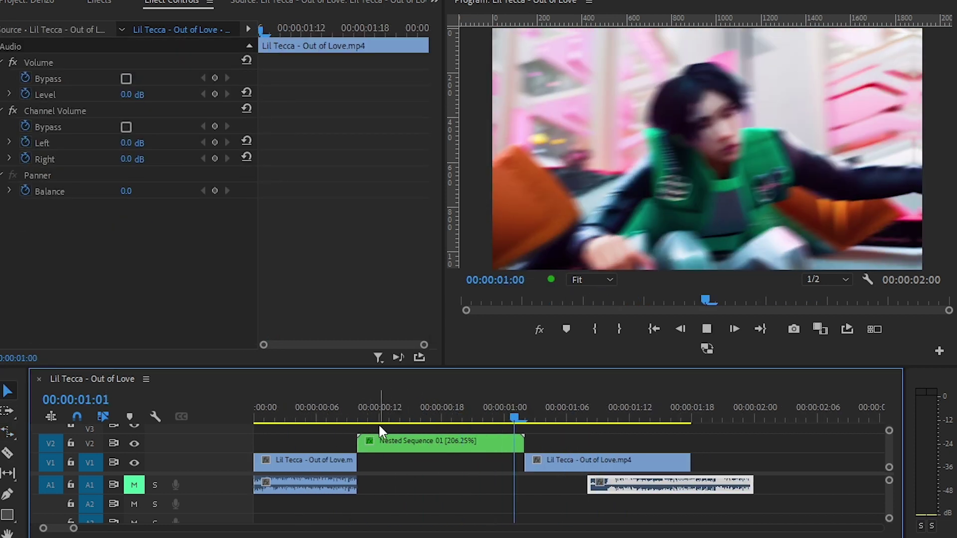
left_click_drag(403, 408, 321, 409)
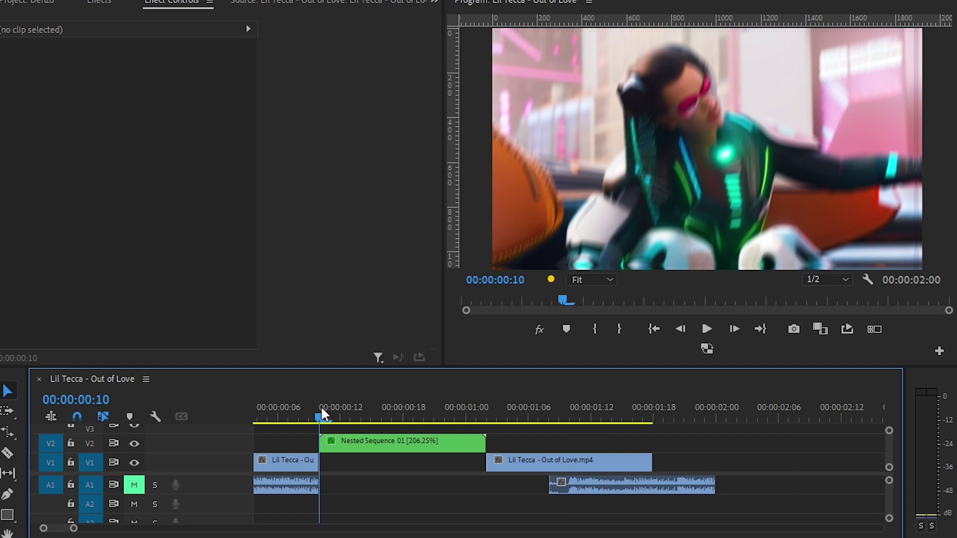
Line the audio clip up with the V1 clip and start a new Adjustment Layer
left_click_drag(665, 486, 602, 486)
left_click(35, 3)
left_click(395, 351)
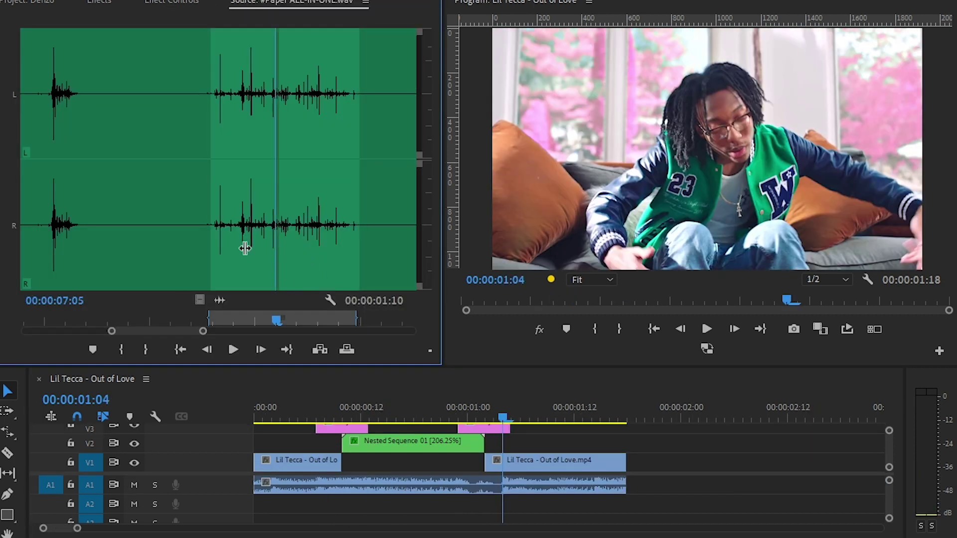
Preview the Paper ALL-IN-ONE.wav sound and place its audio on A2 beneath Nested Sequence 01
left_click(207, 252)
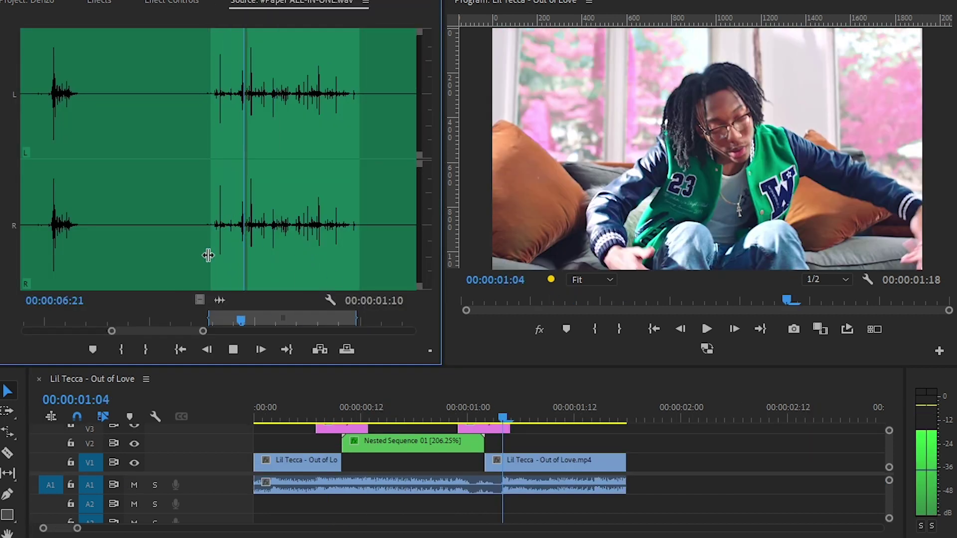
left_click_drag(220, 300, 348, 515)
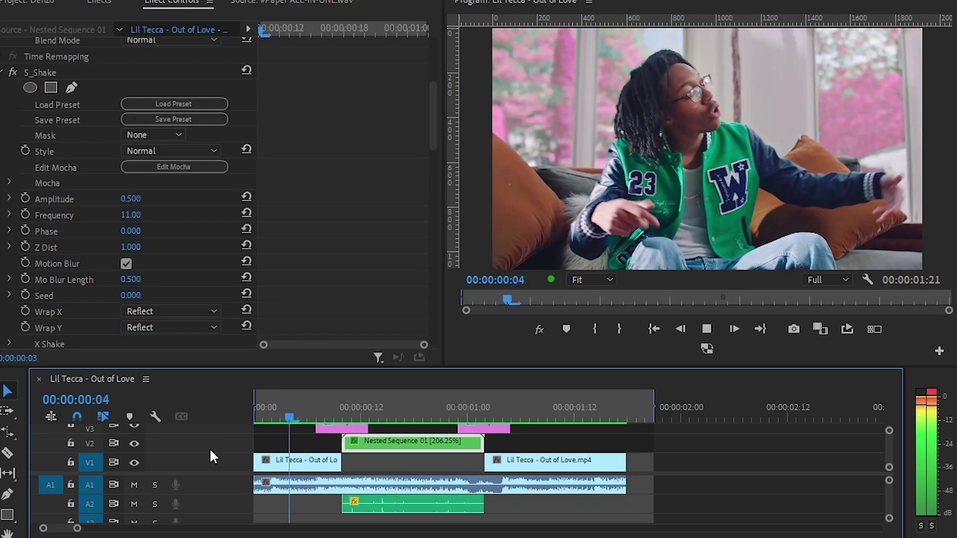